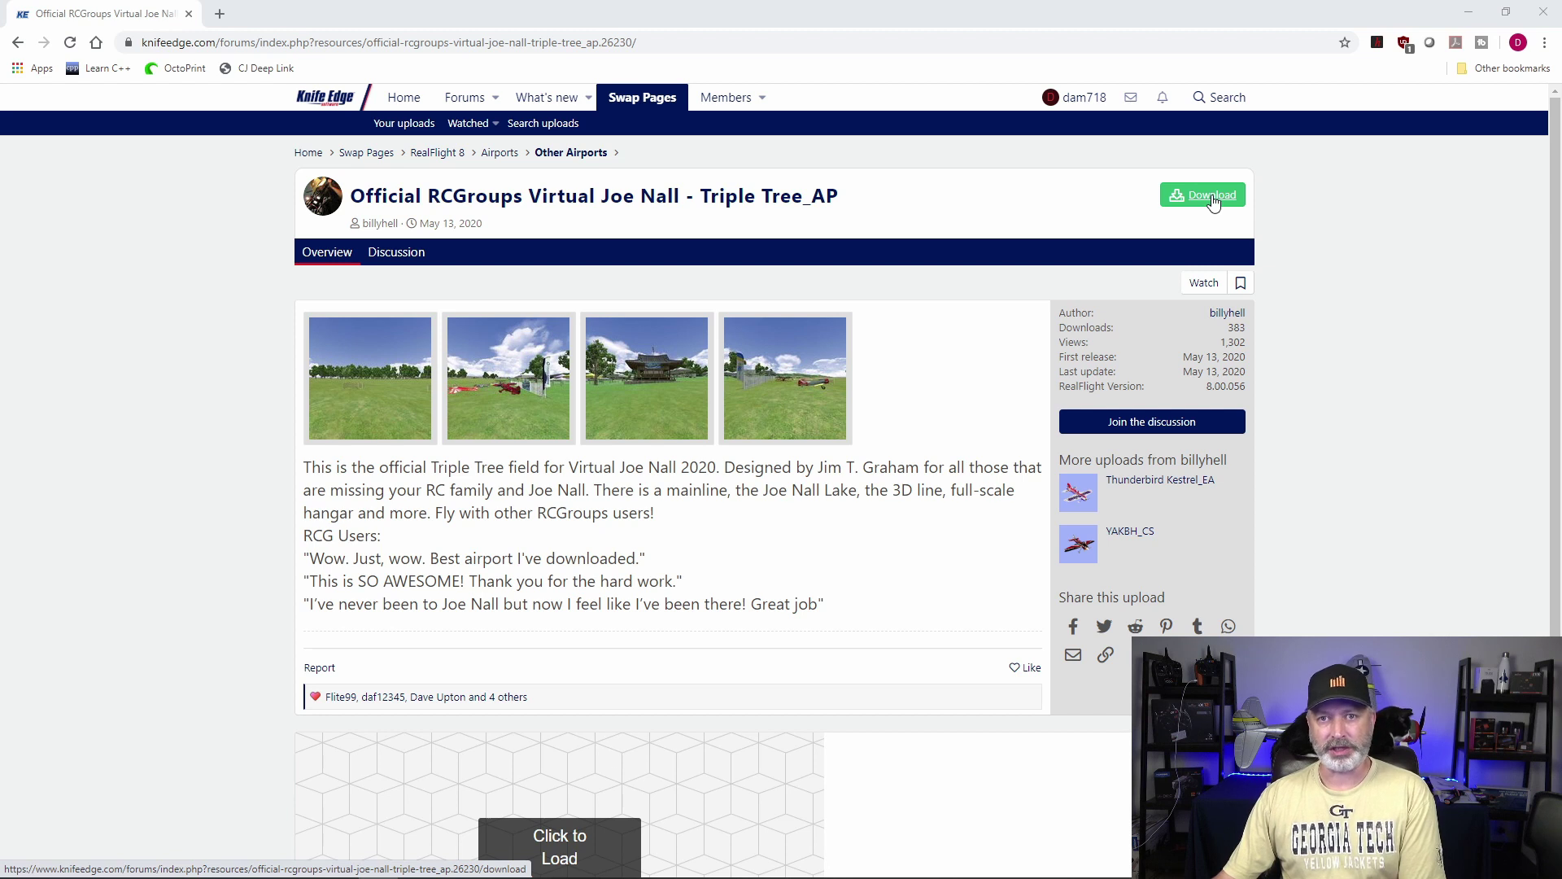
# - Download the Official RCGroups Virtual Joe Nall - Triple Tree_AP airport from its Knife Edge swap page
pyautogui.click(1213, 201)
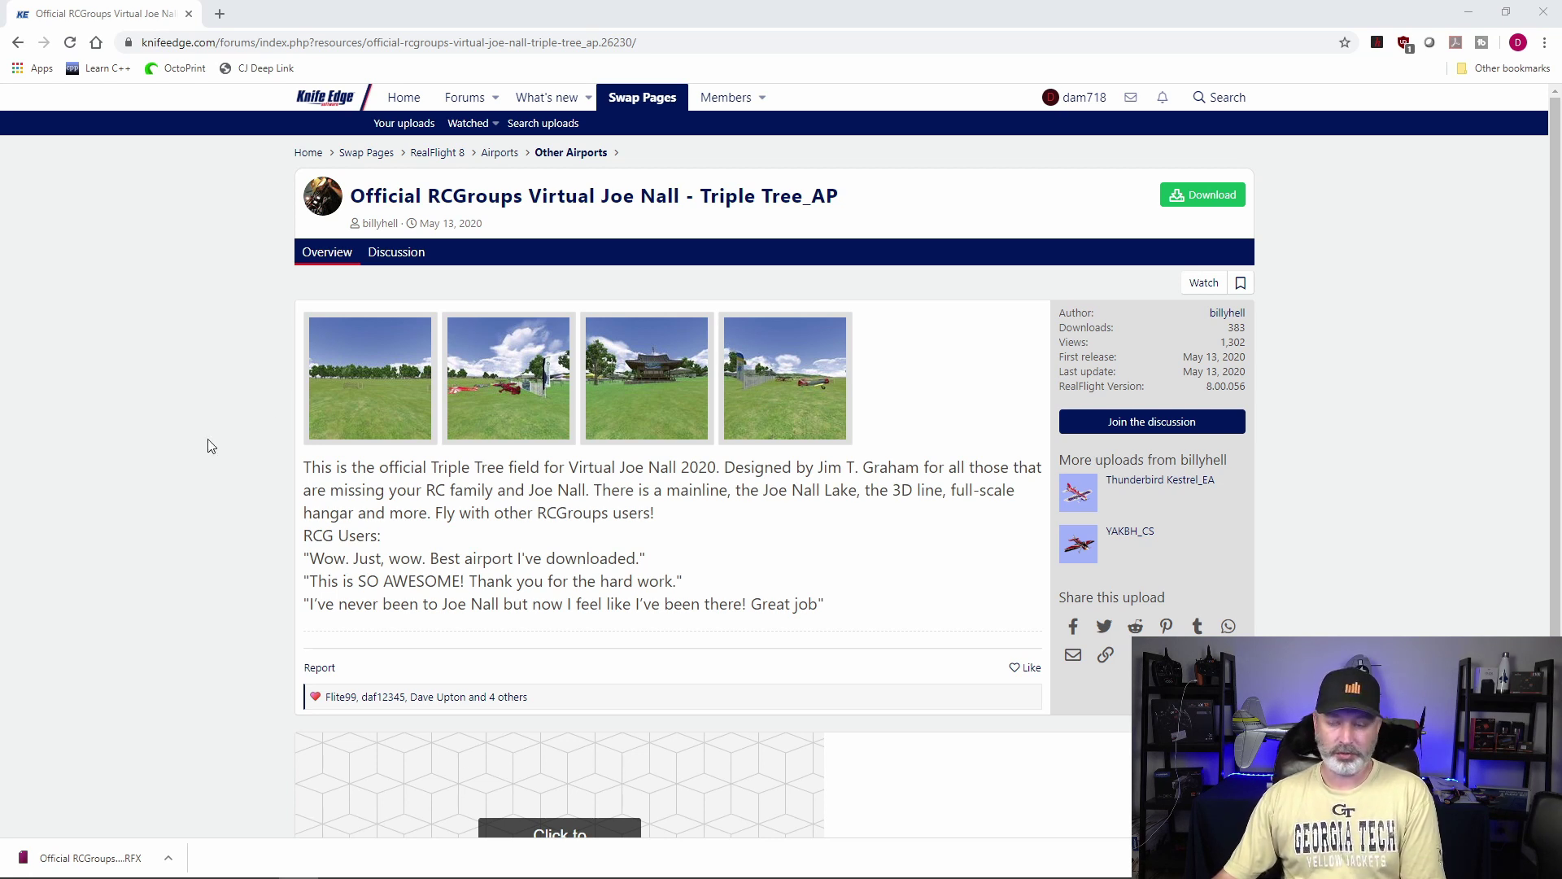
# - Open the 120cc Extra Jase V2_AV page from the copied address and download the variant plus its required Extra 330sc_EA model
pyautogui.click(253, 46)
pyautogui.rightClick(253, 47)
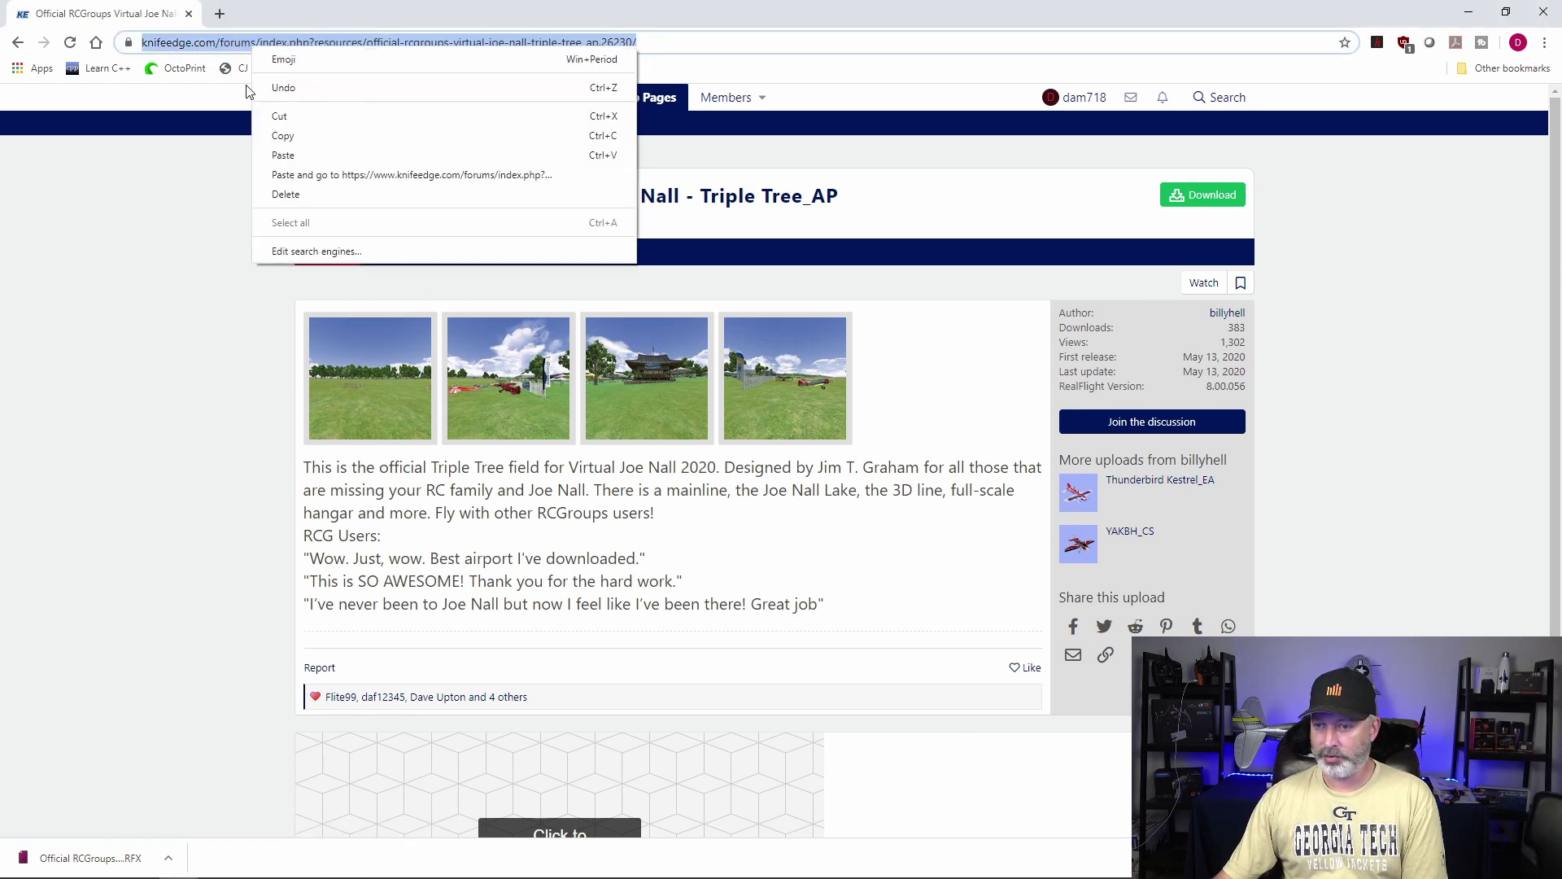
pyautogui.click(287, 161)
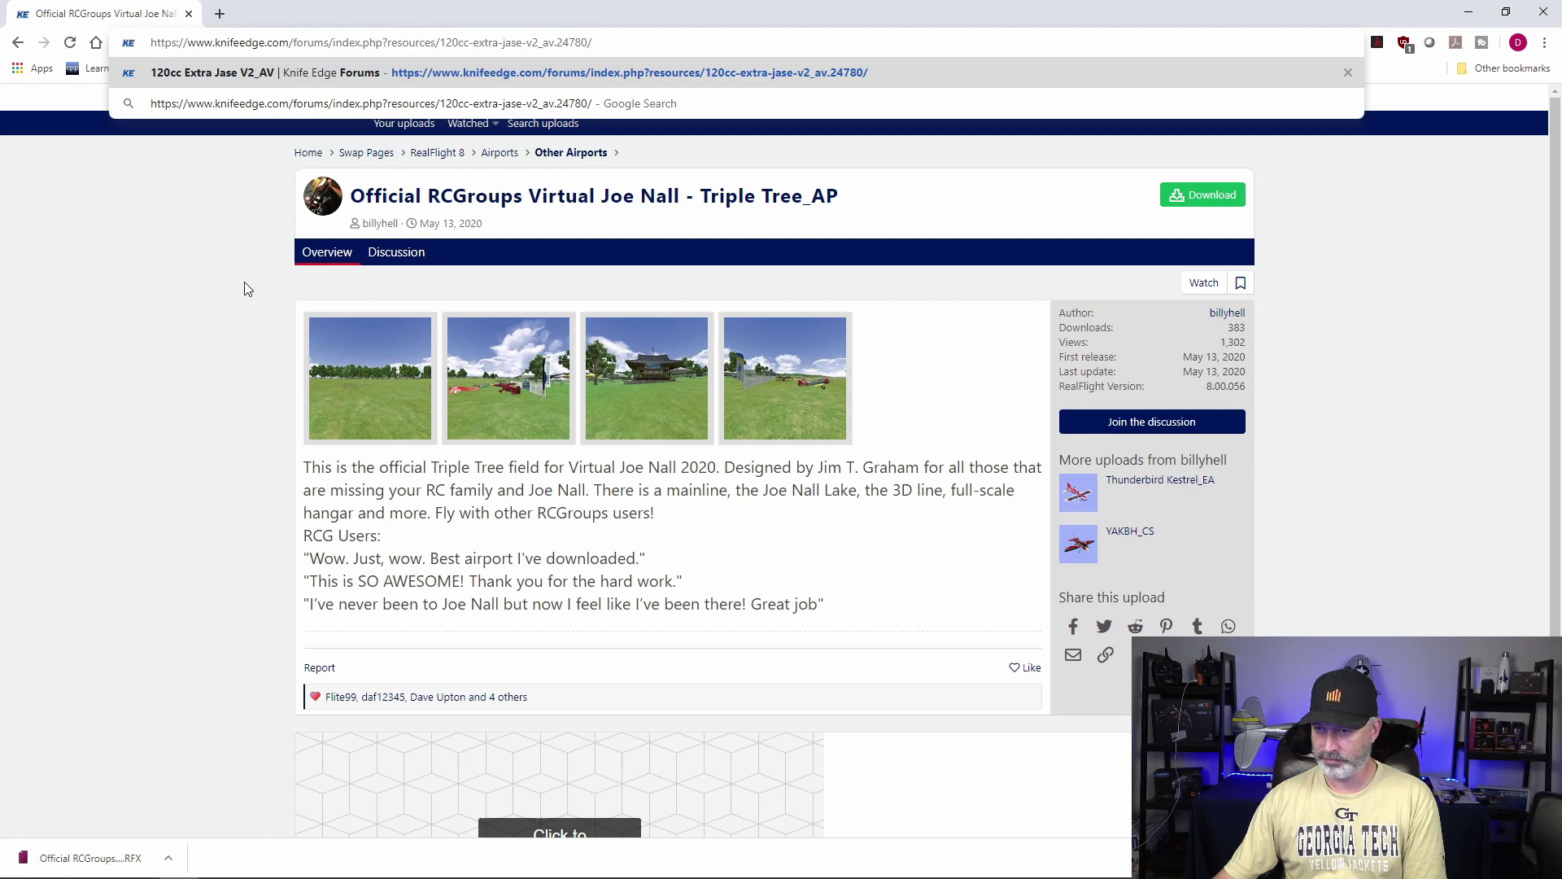
pyautogui.press('Return')
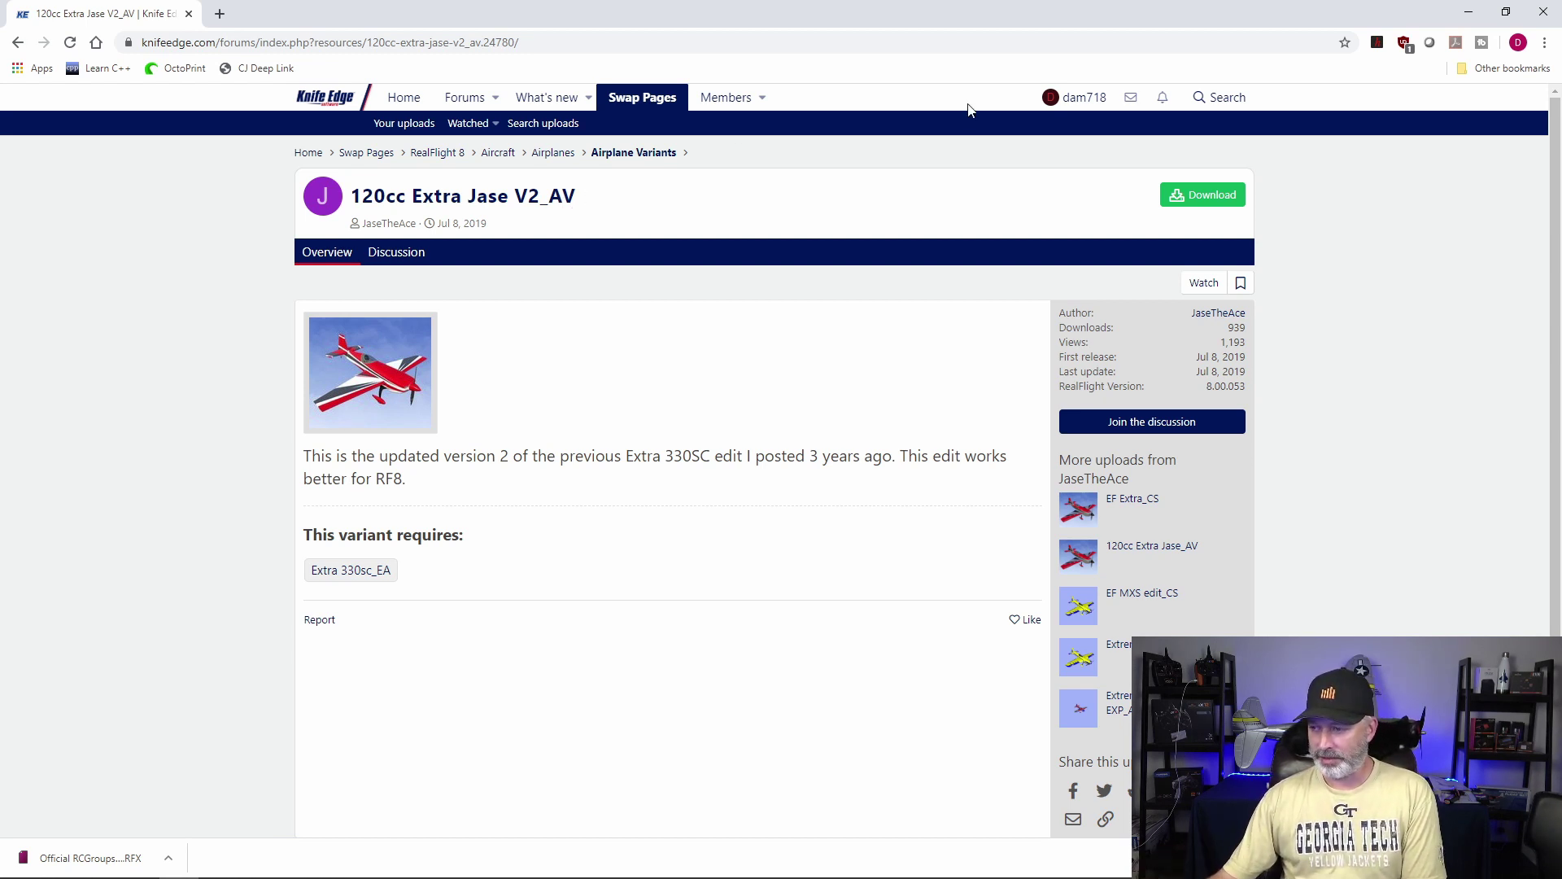
pyautogui.click(1213, 203)
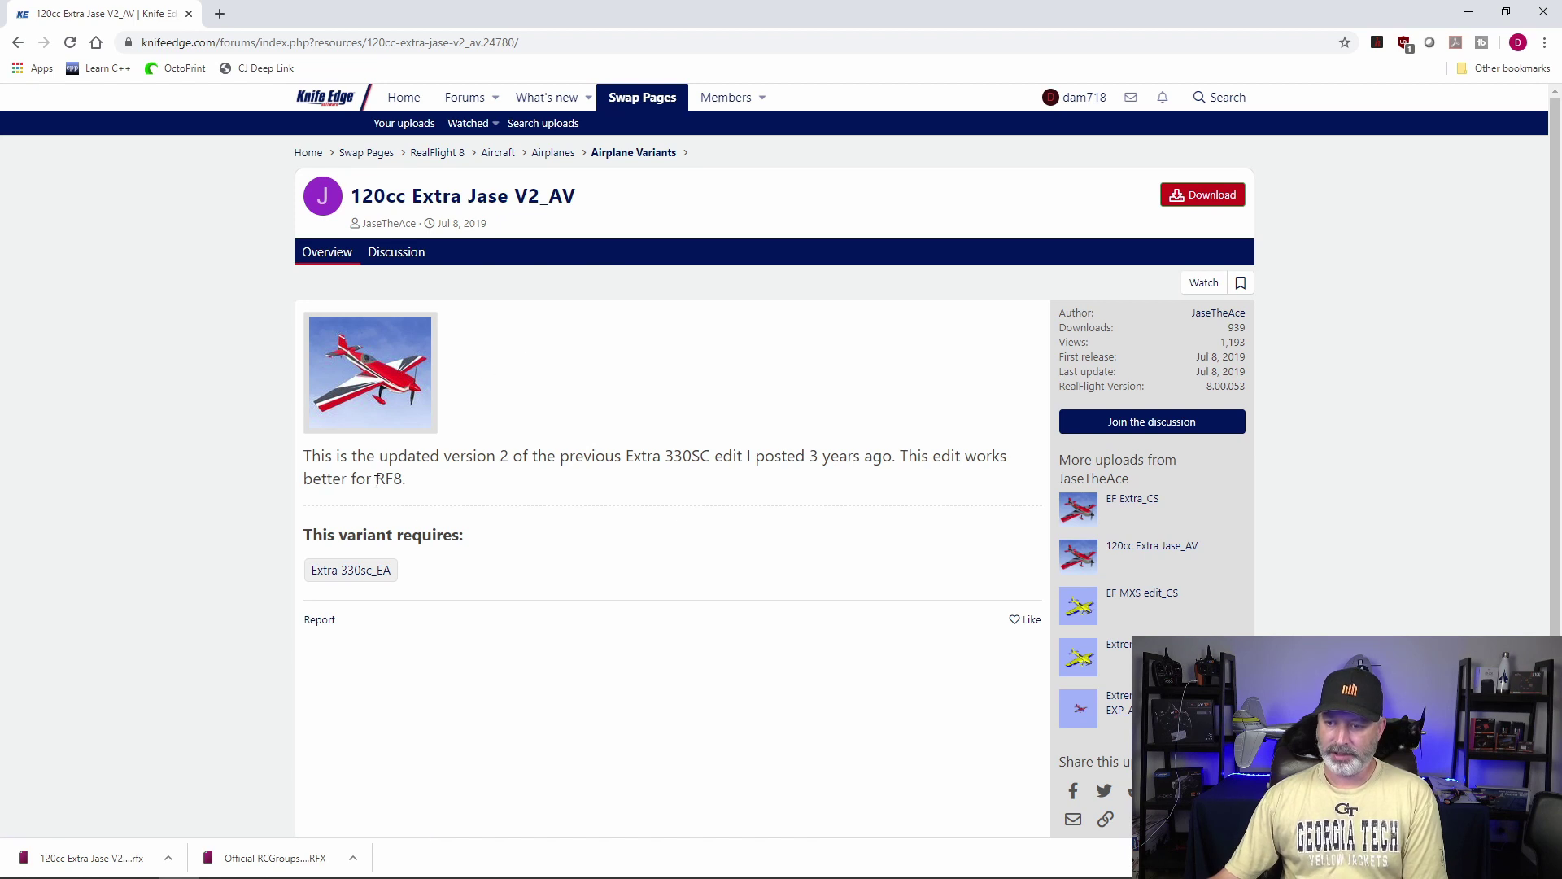
pyautogui.click(352, 570)
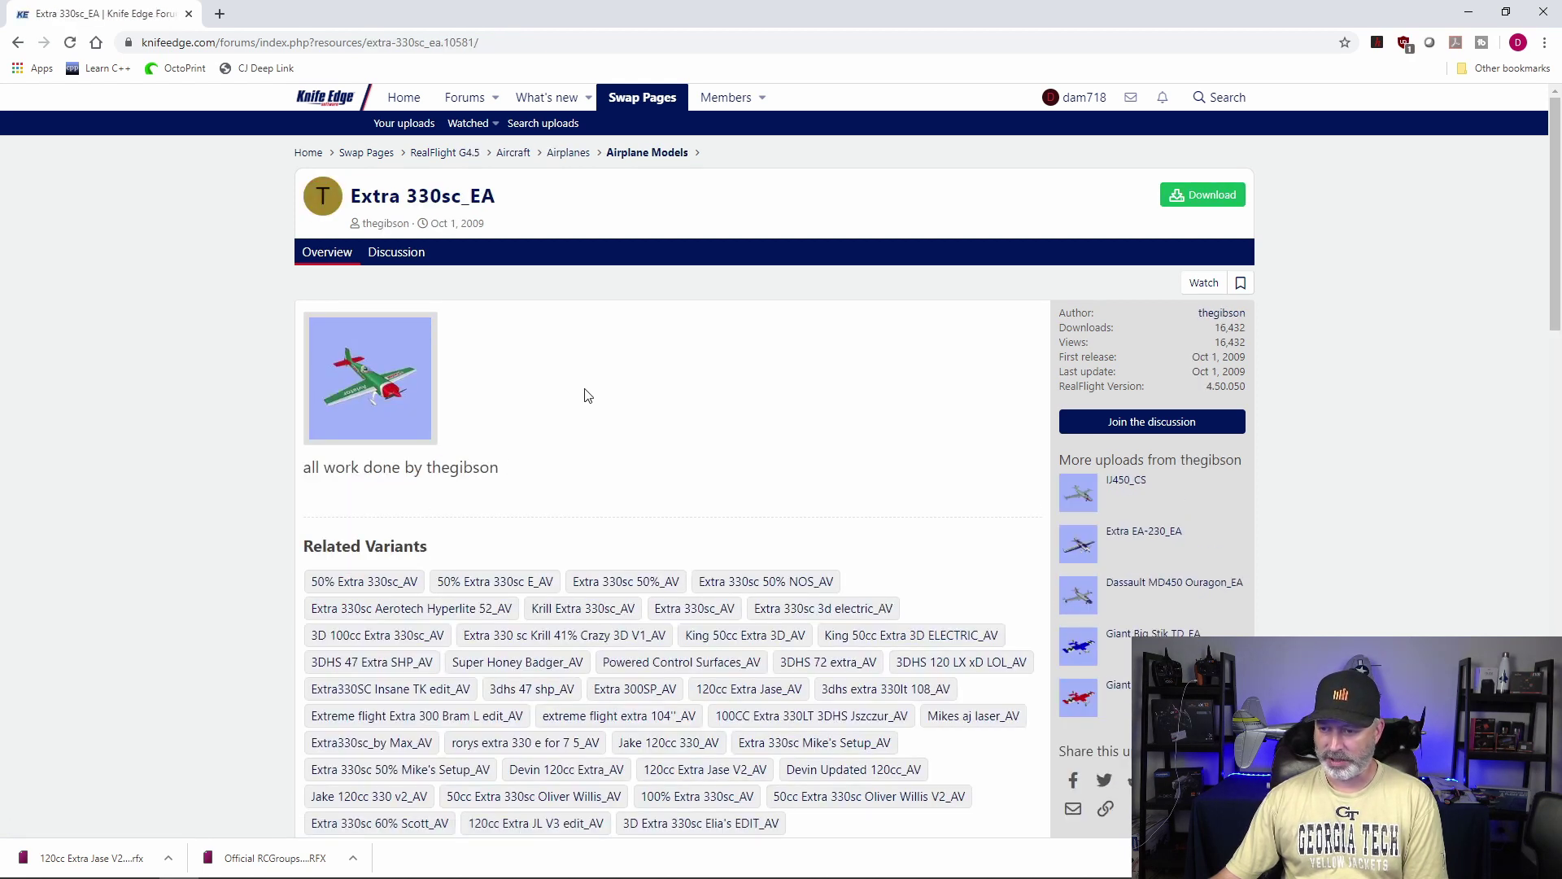
pyautogui.click(1202, 204)
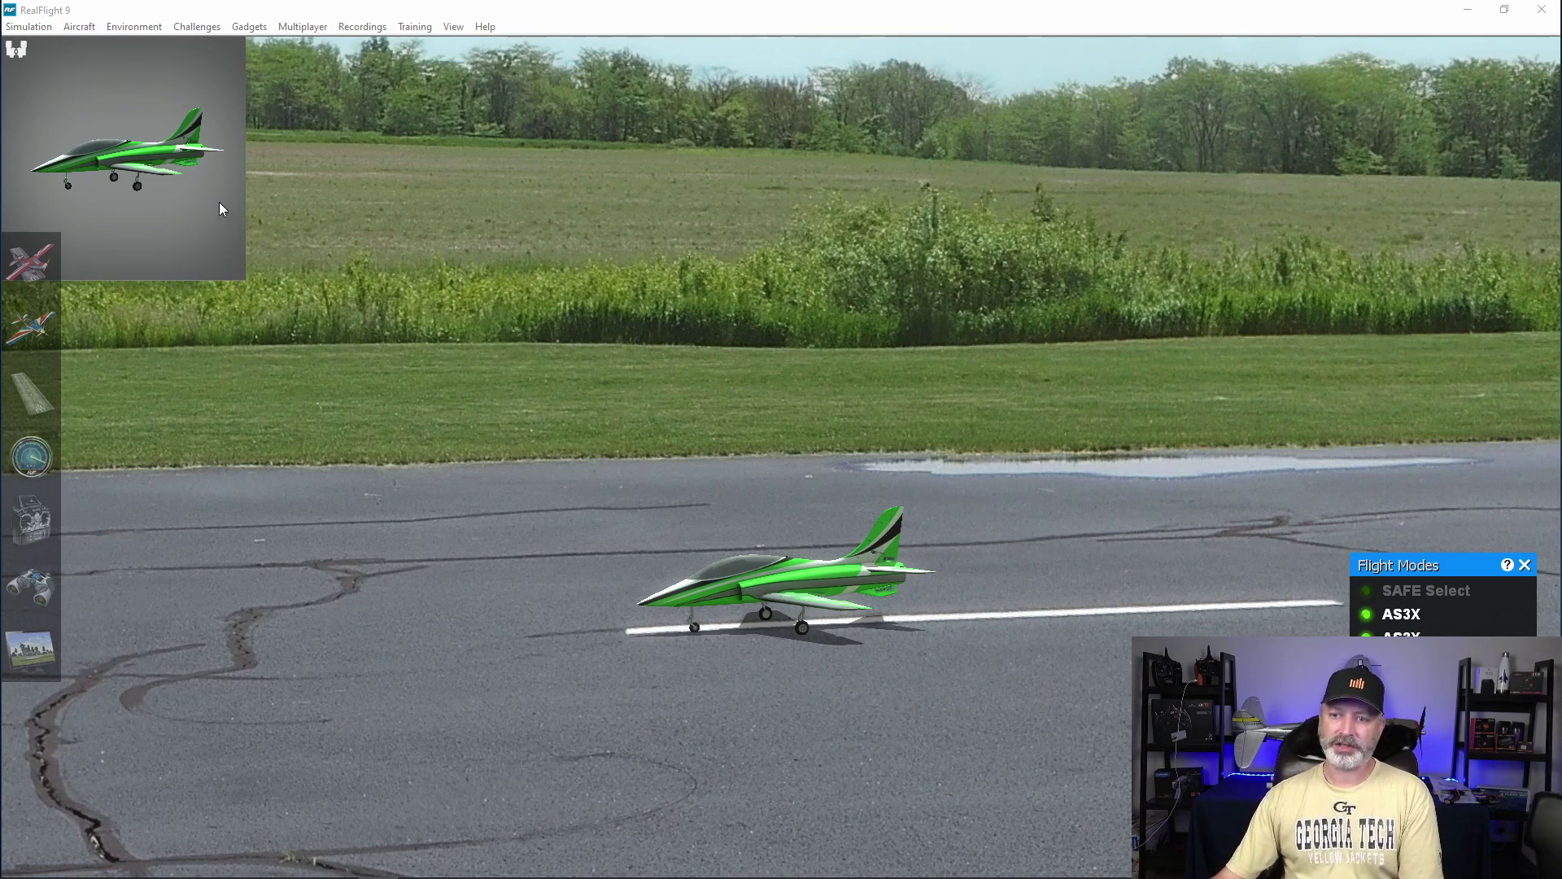
# - In RealFlight 9, import the RealFlight archive "Official RCGroups Virtual Joe Nall - Triple Tree.RFX" from the Downloads folder
pyautogui.click(28, 28)
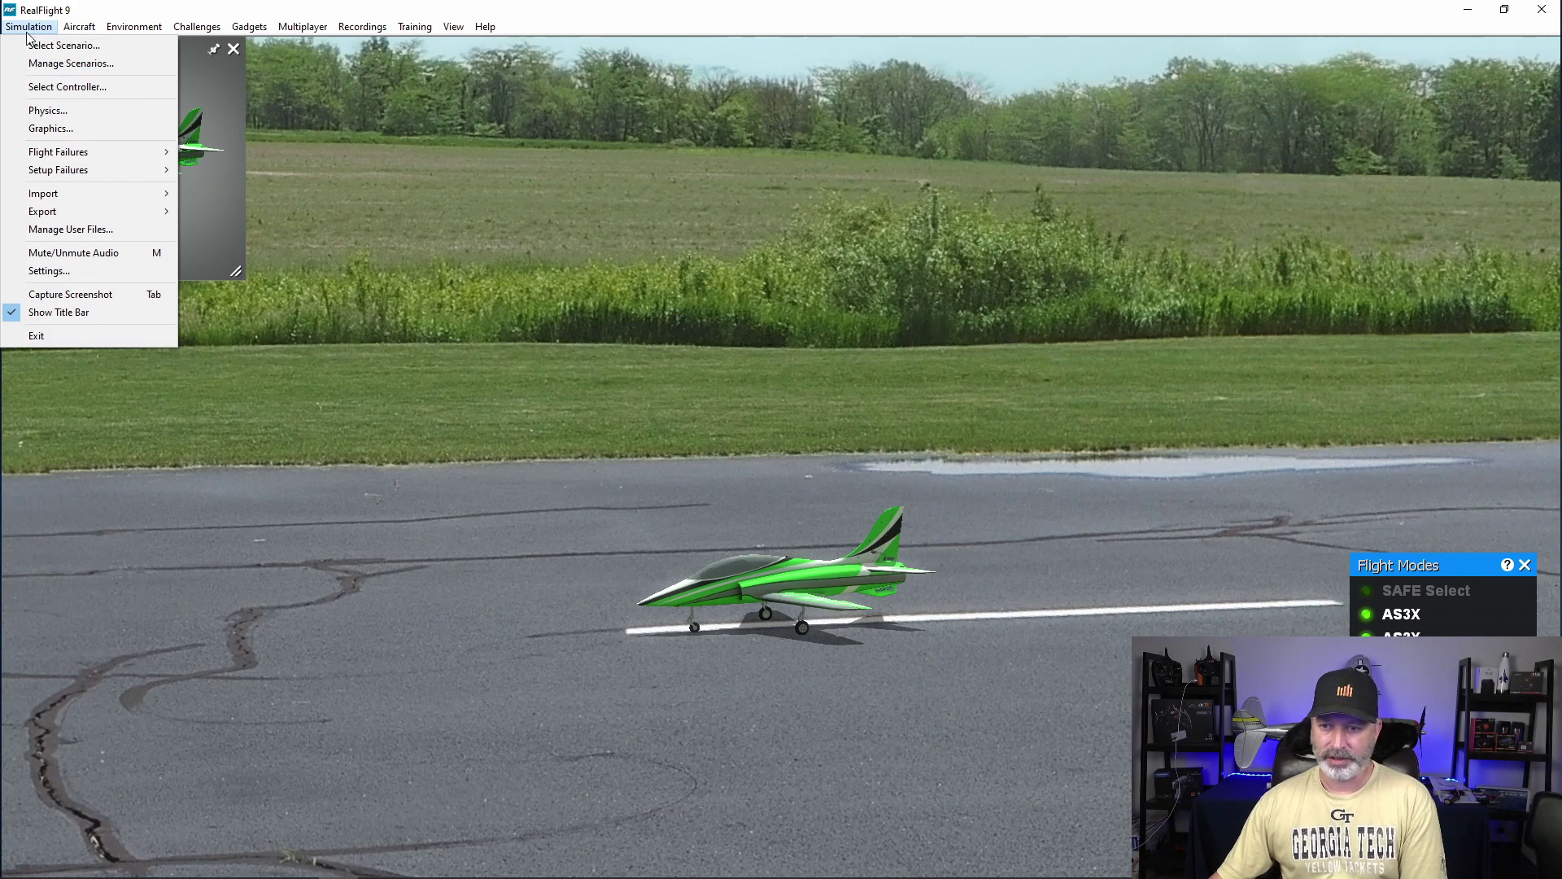
pyautogui.moveTo(43, 198)
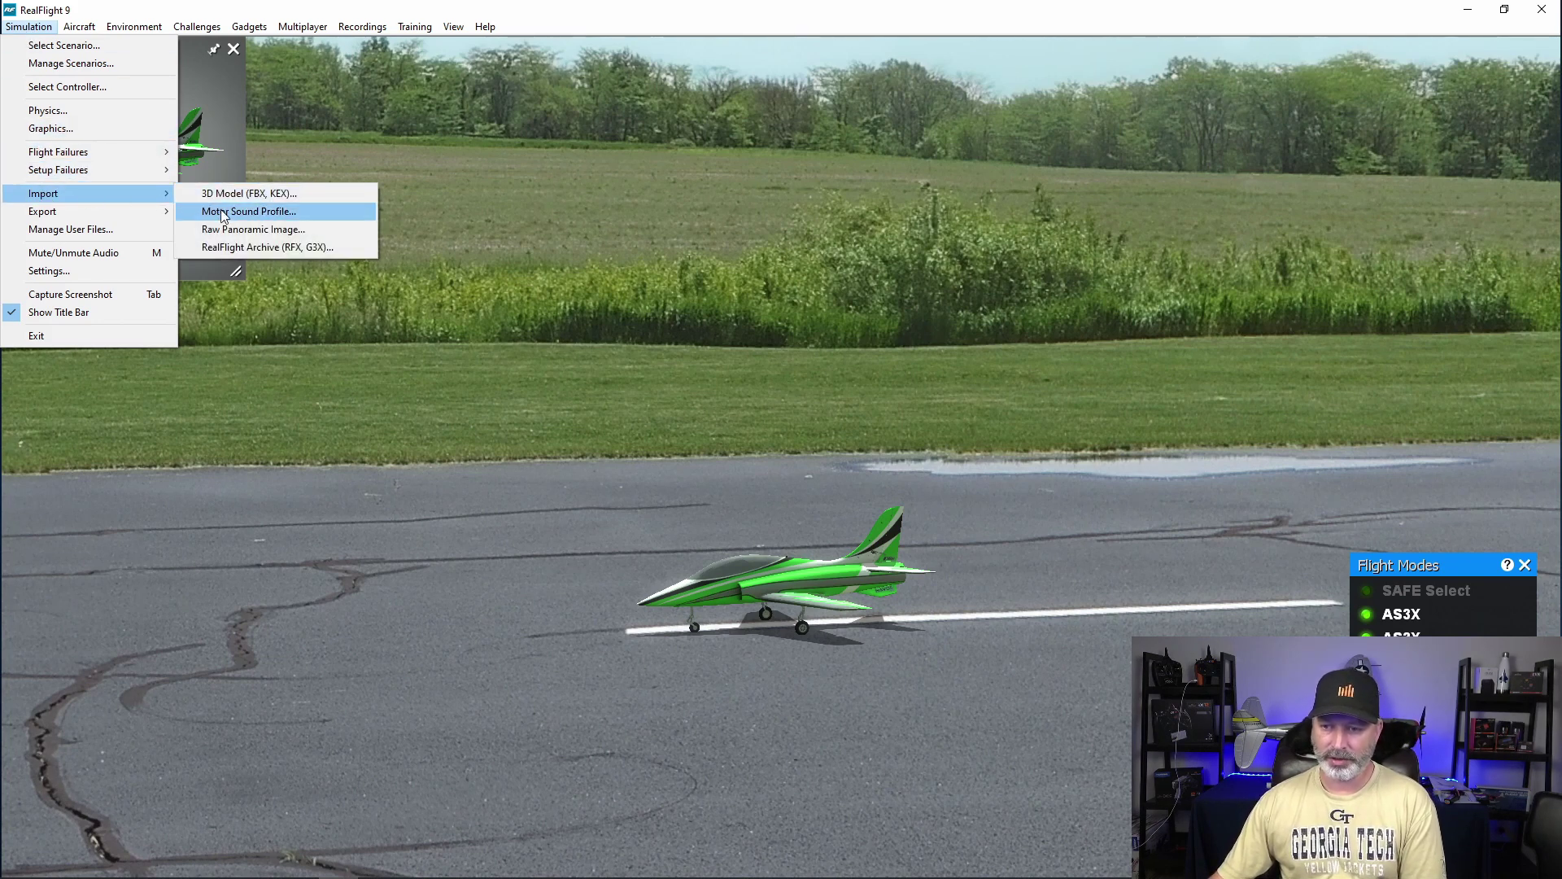
pyautogui.click(275, 247)
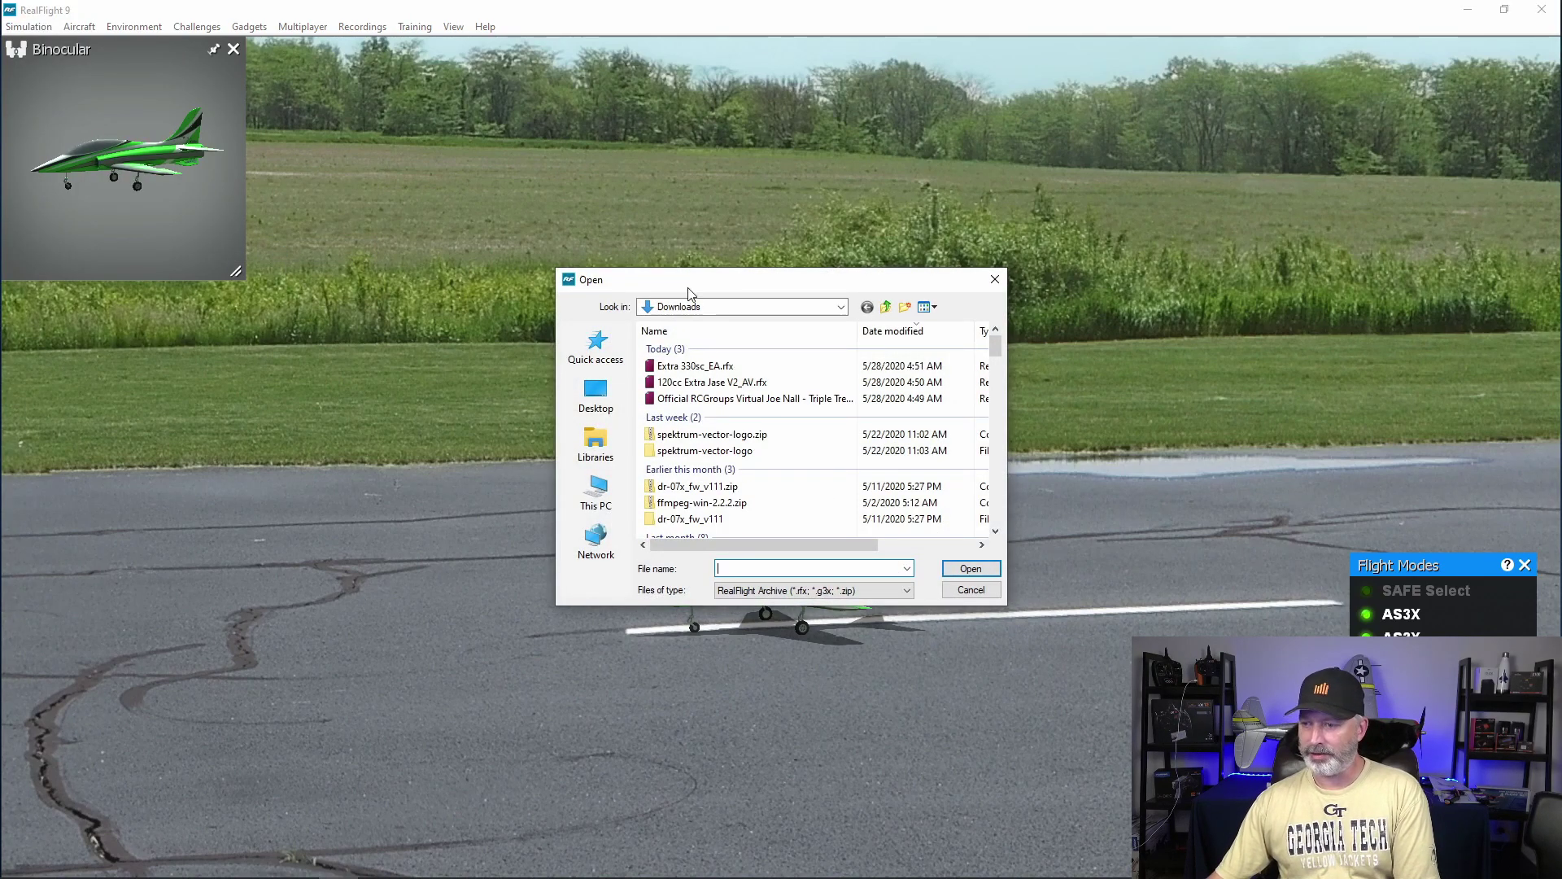
pyautogui.moveTo(694, 281); pyautogui.dragTo(418, 193)
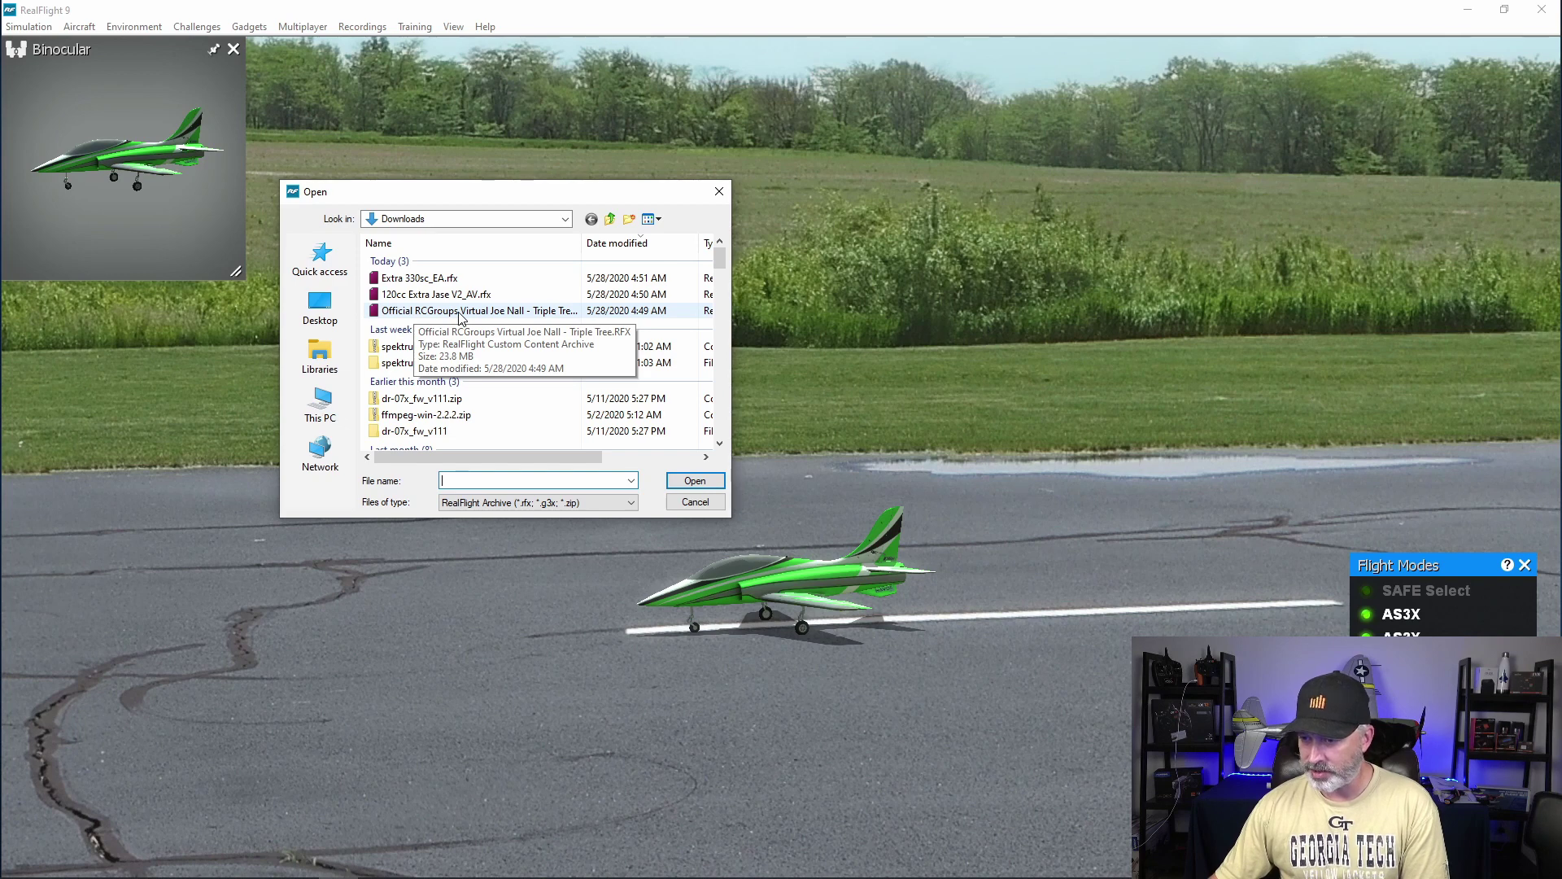
pyautogui.click(518, 314)
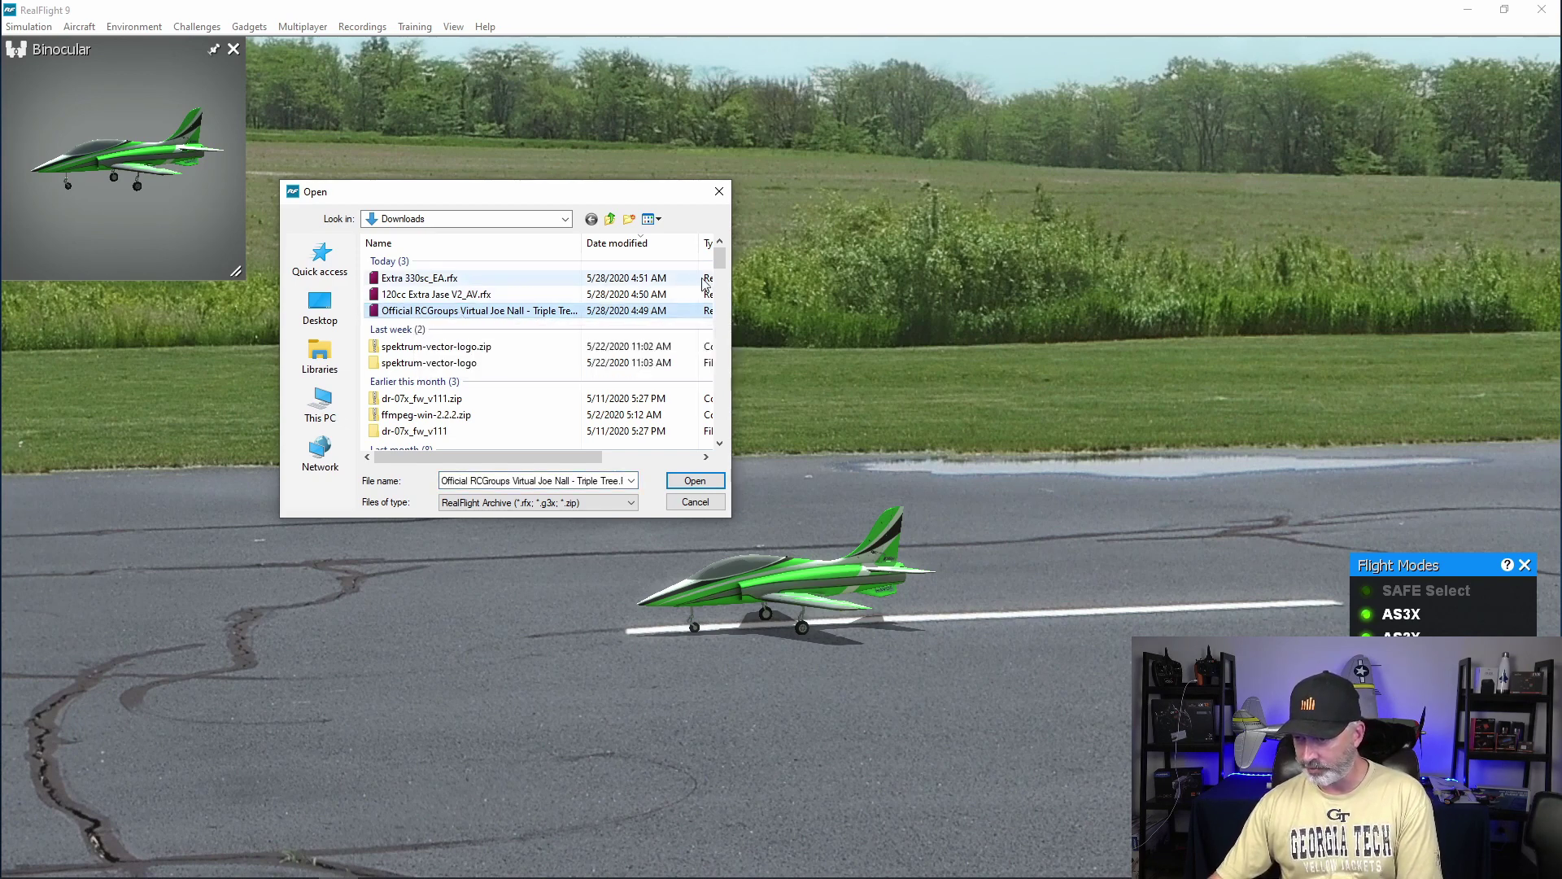
pyautogui.click(701, 485)
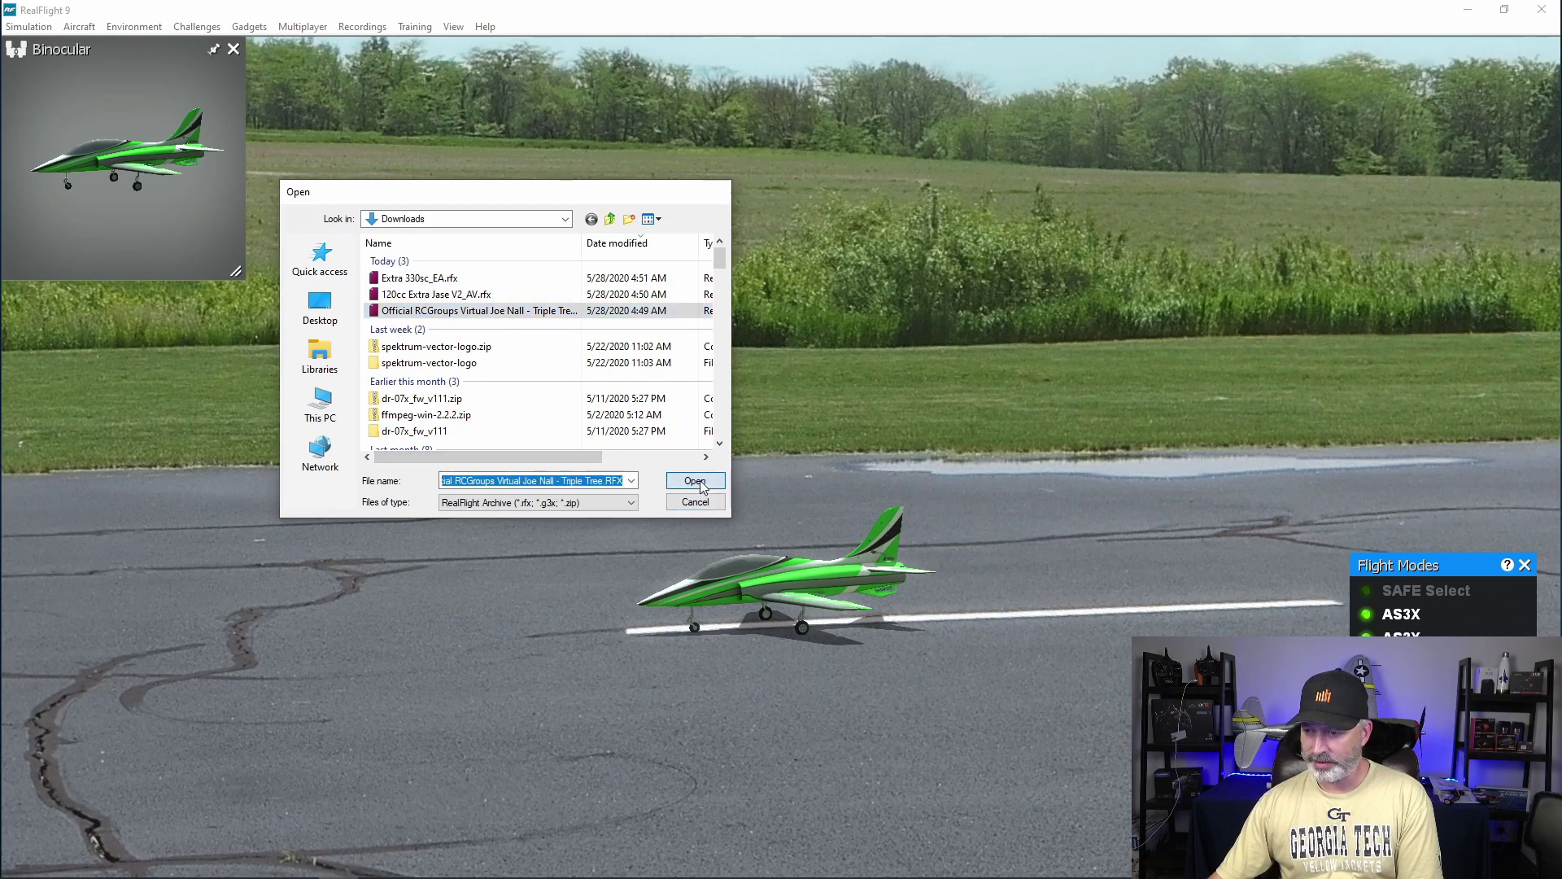
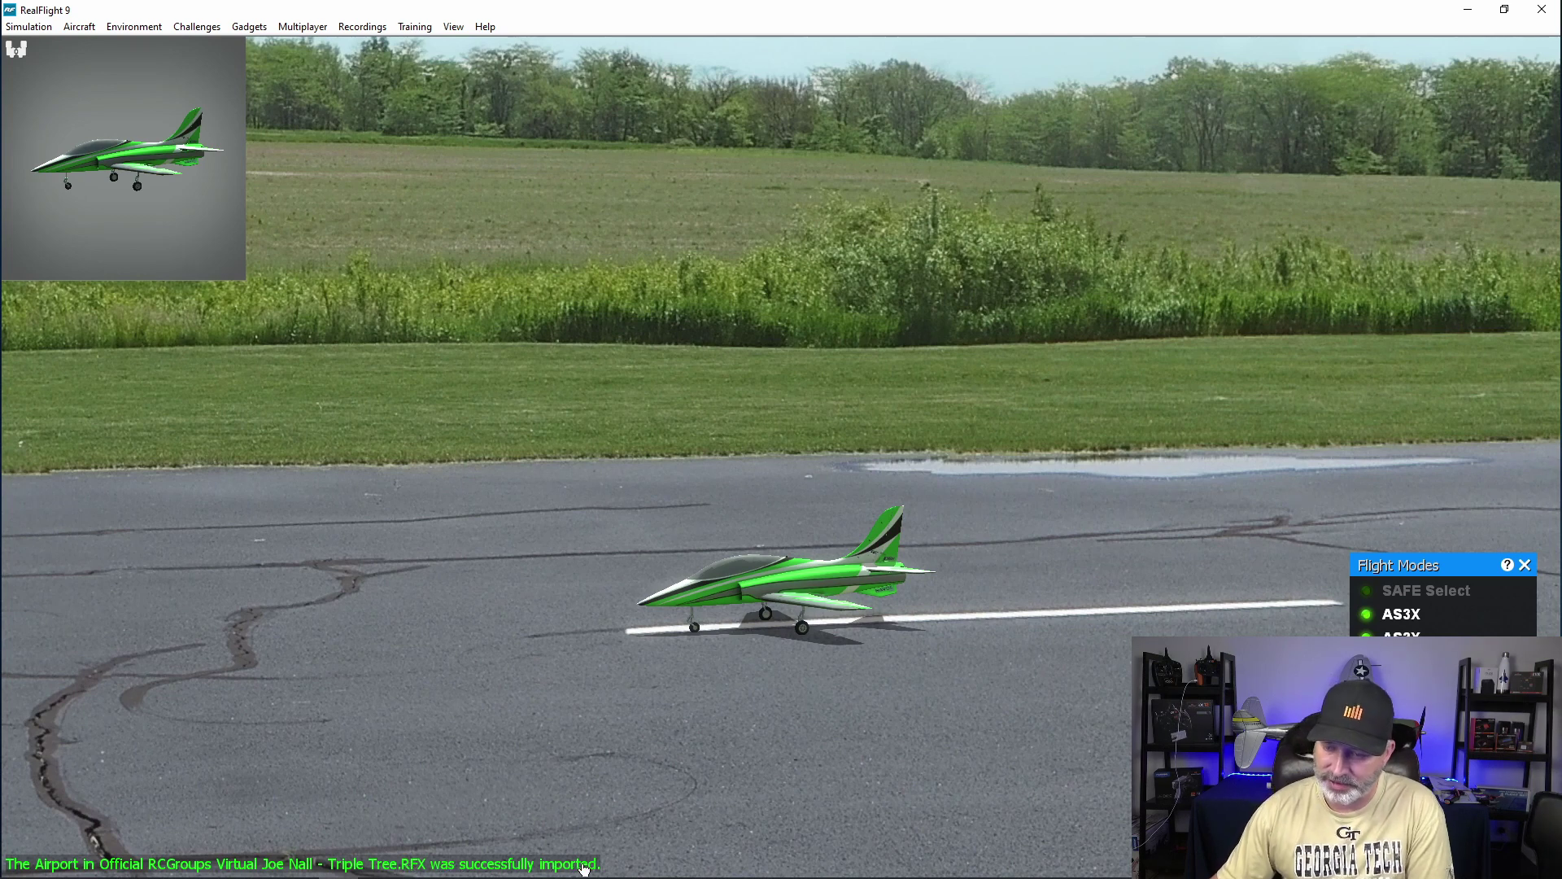
# - Load the Official RCGroups Virtual Joe Nall - Triple Tree airport from the list of all airports
pyautogui.moveTo(32, 443)
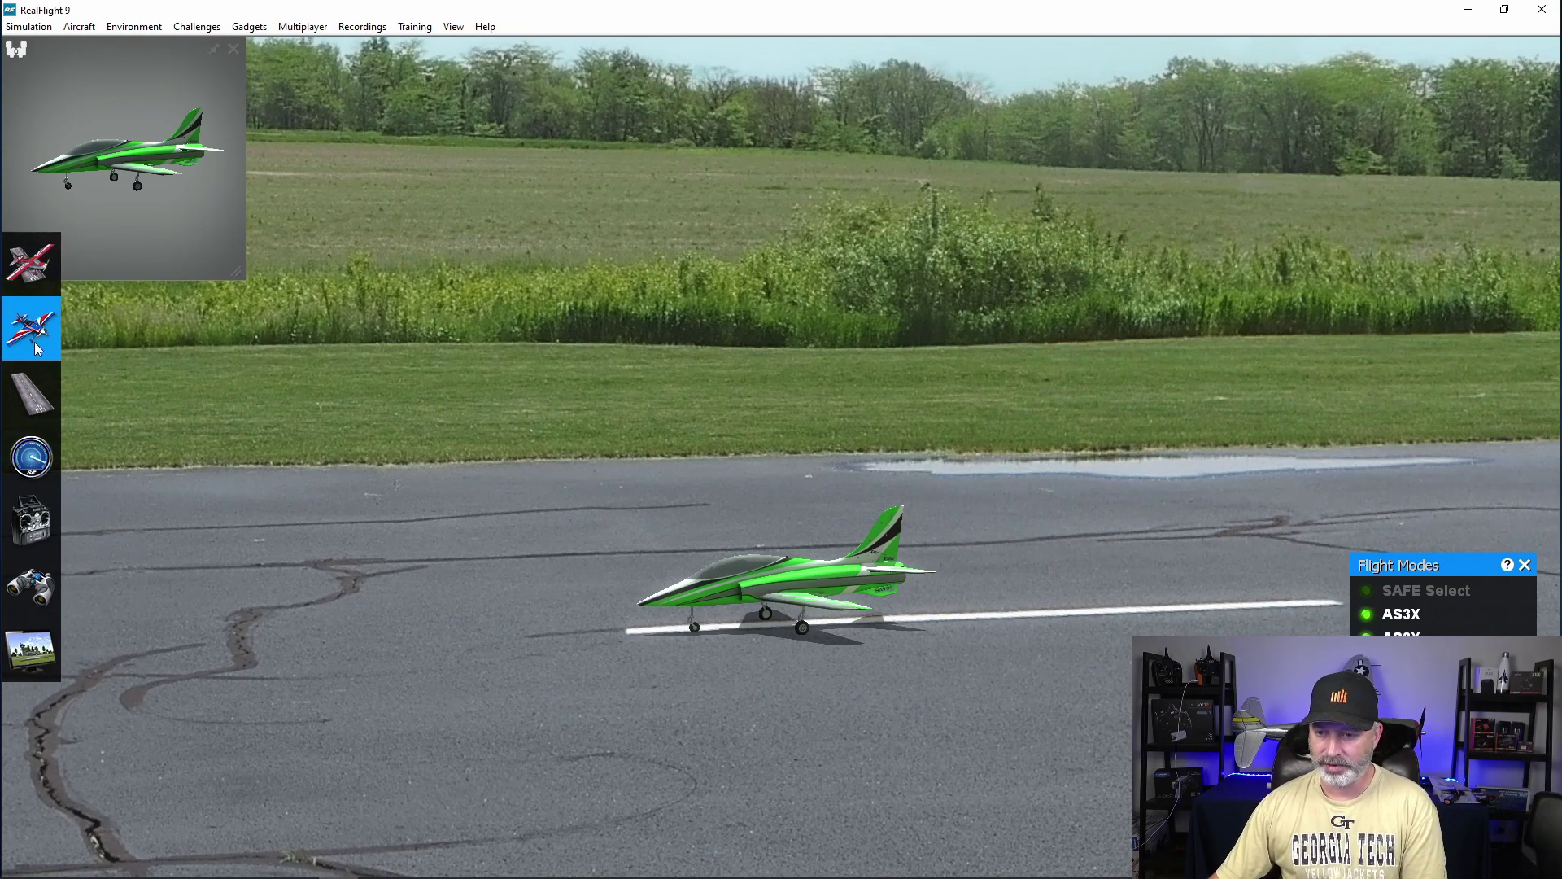
pyautogui.click(30, 402)
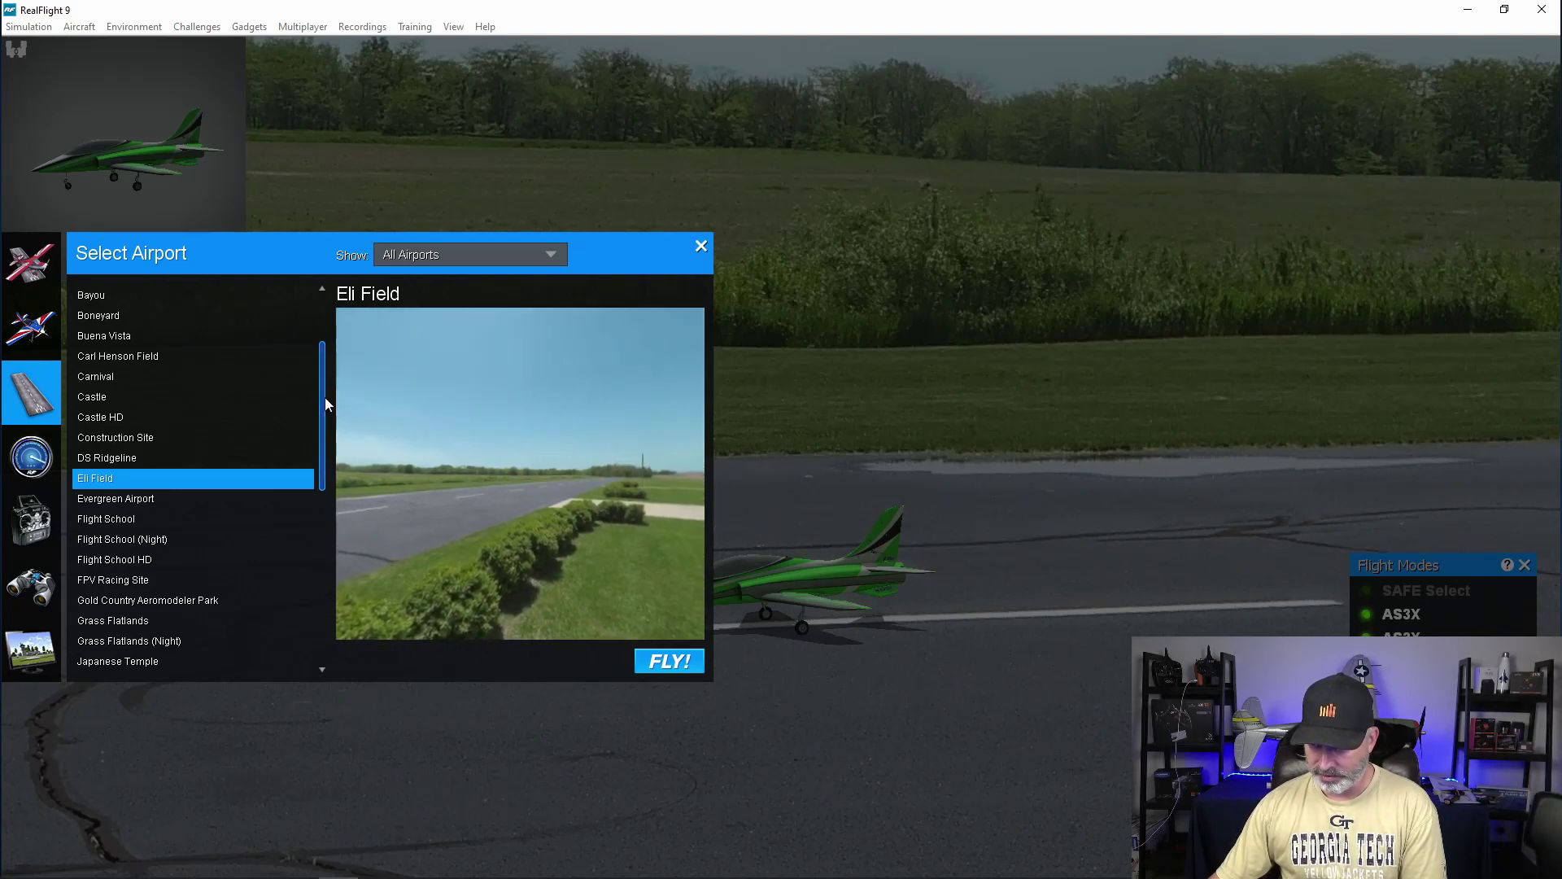
pyautogui.moveTo(320, 400); pyautogui.dragTo(315, 531)
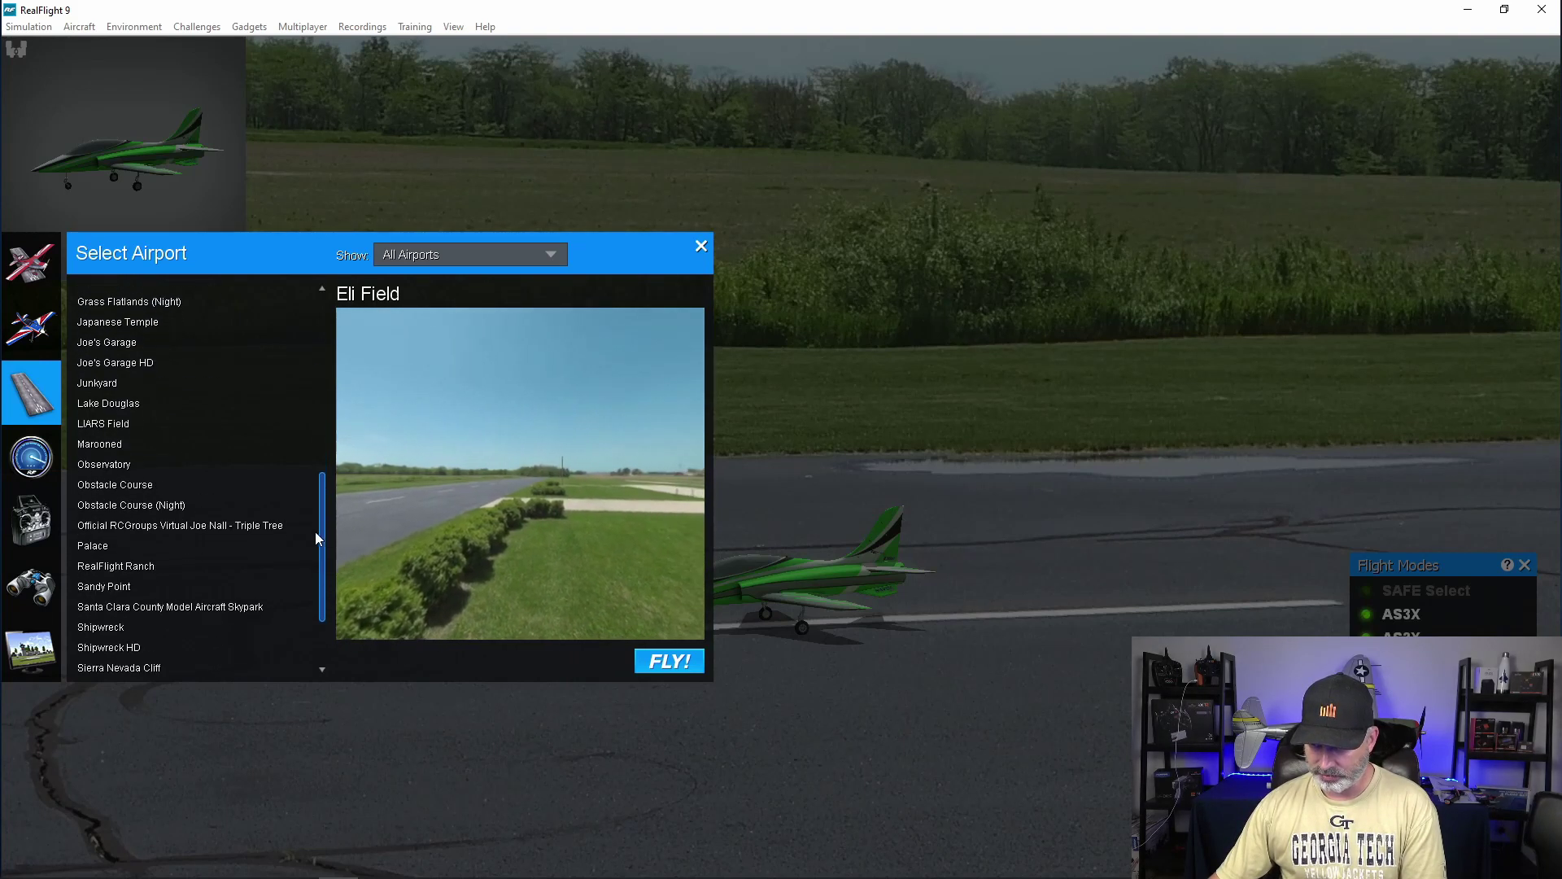
pyautogui.click(128, 527)
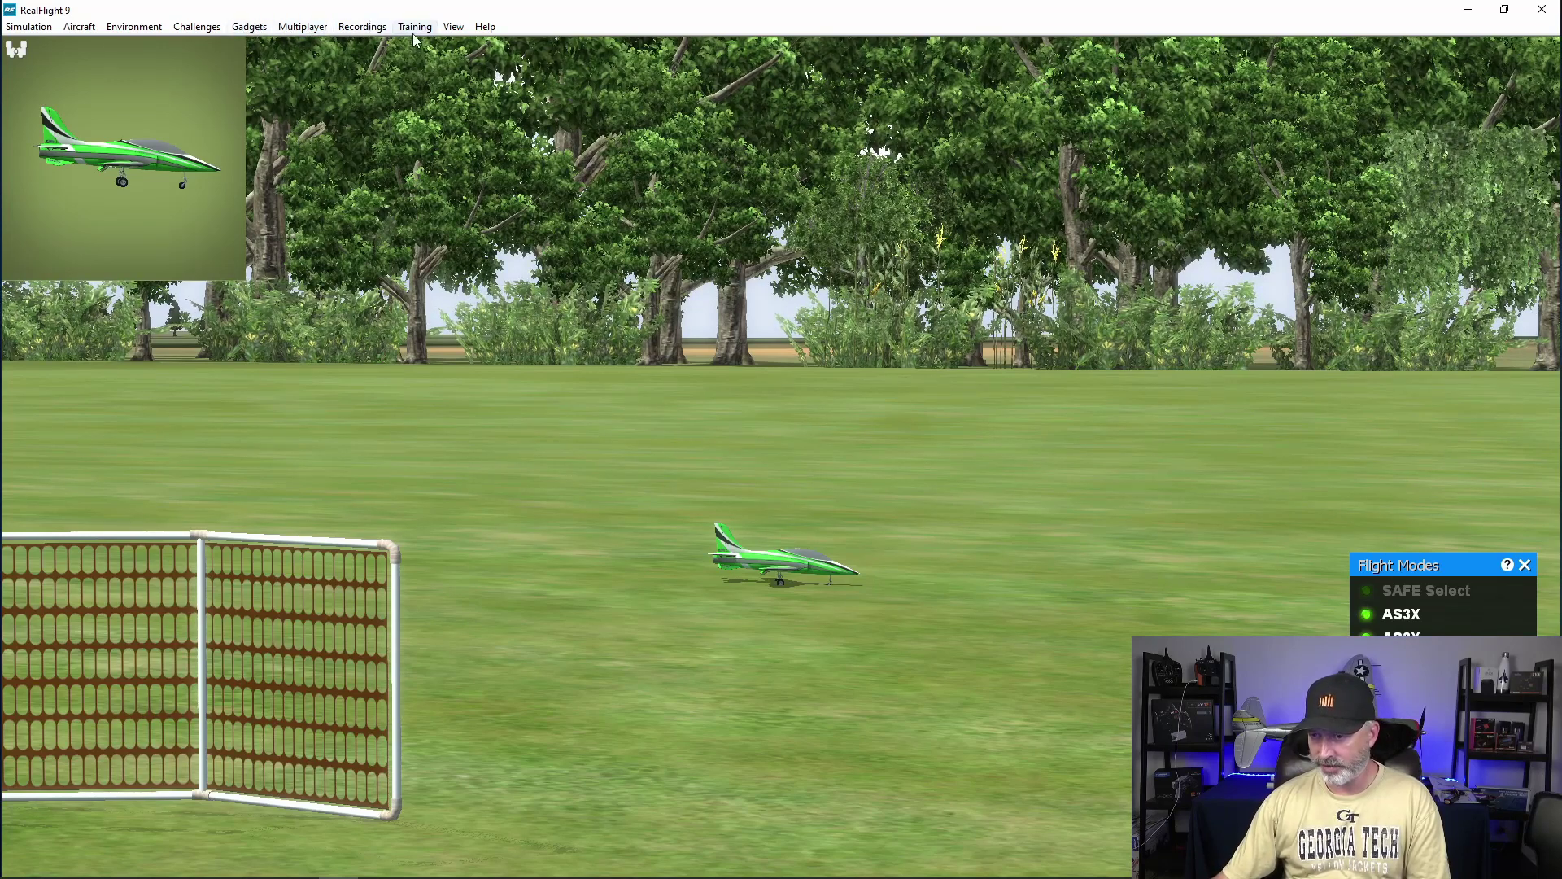
# - View the airport from the Pilot Spawn water, Pilot Spawn 3d and Pilot Spawn 3D Water camera positions, and return to Pilot Spawn (default)
pyautogui.click(450, 29)
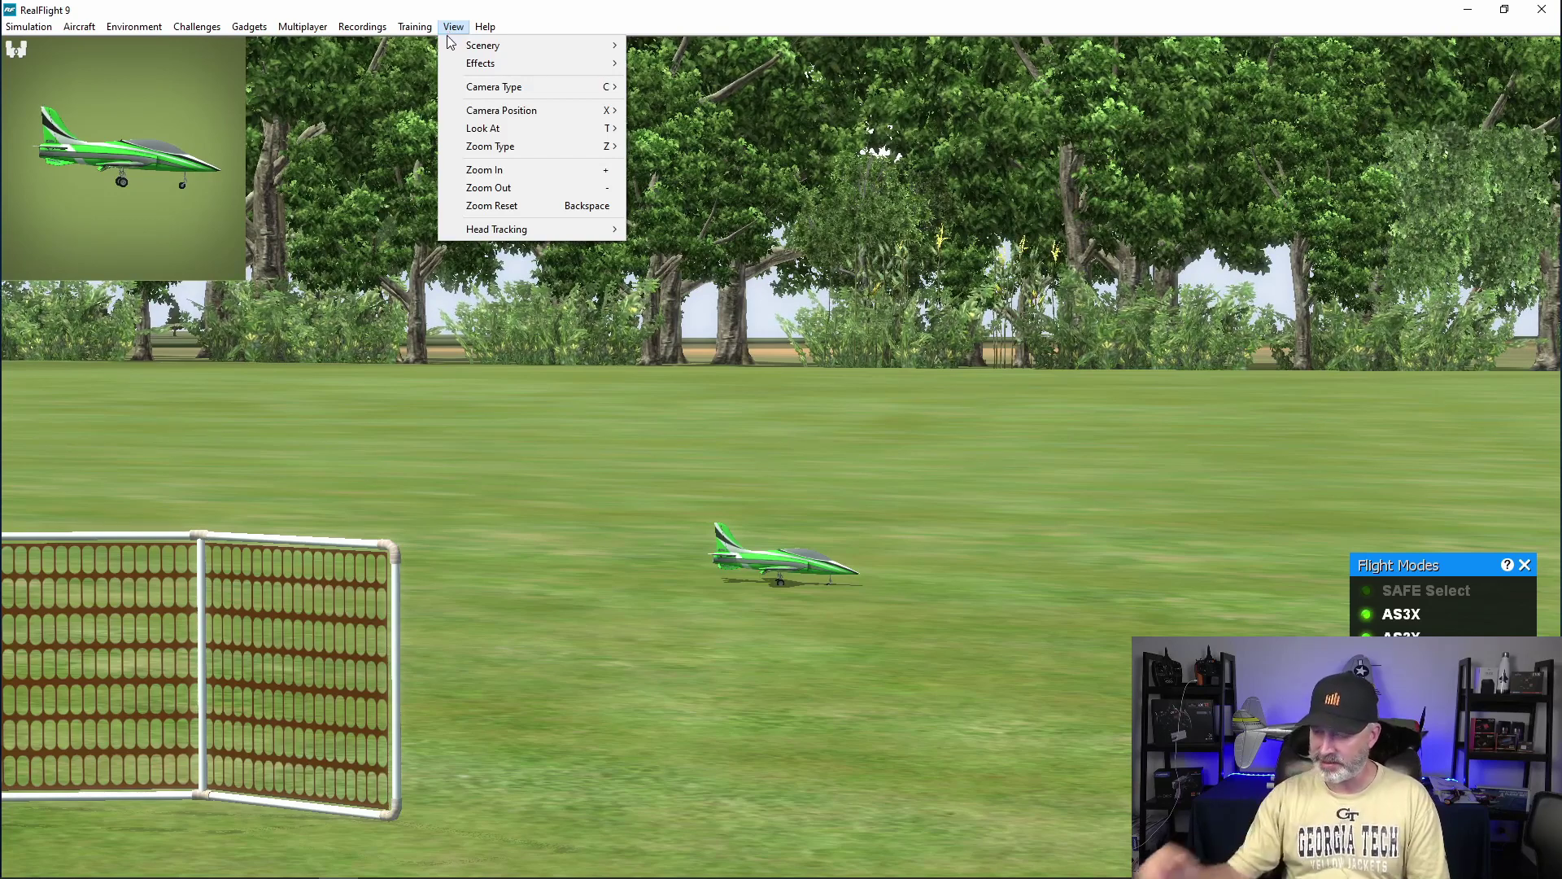
pyautogui.moveTo(542, 112)
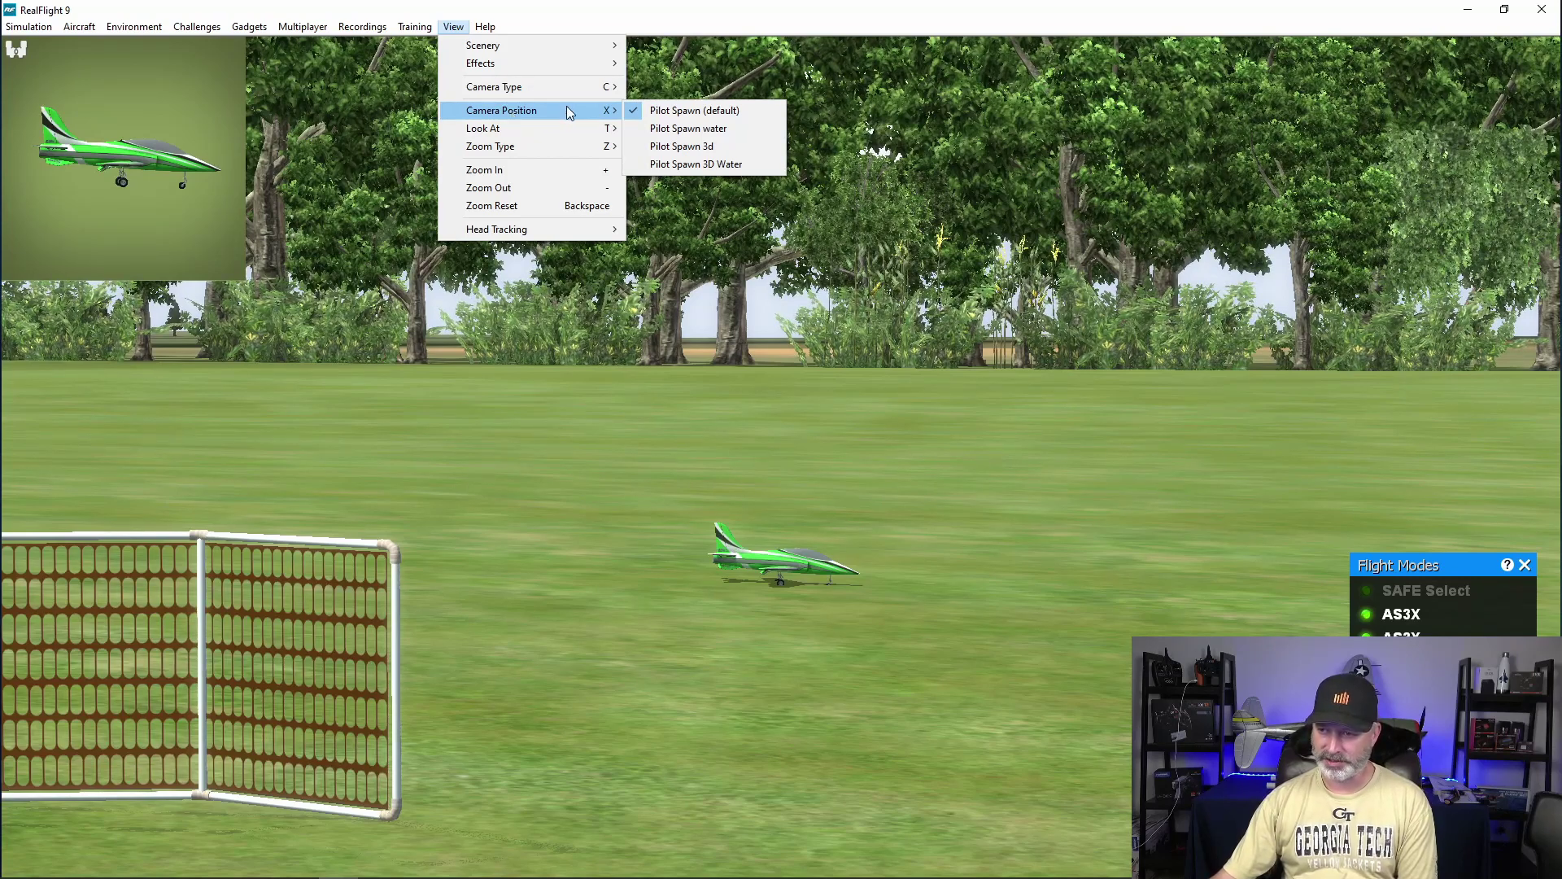
pyautogui.click(667, 131)
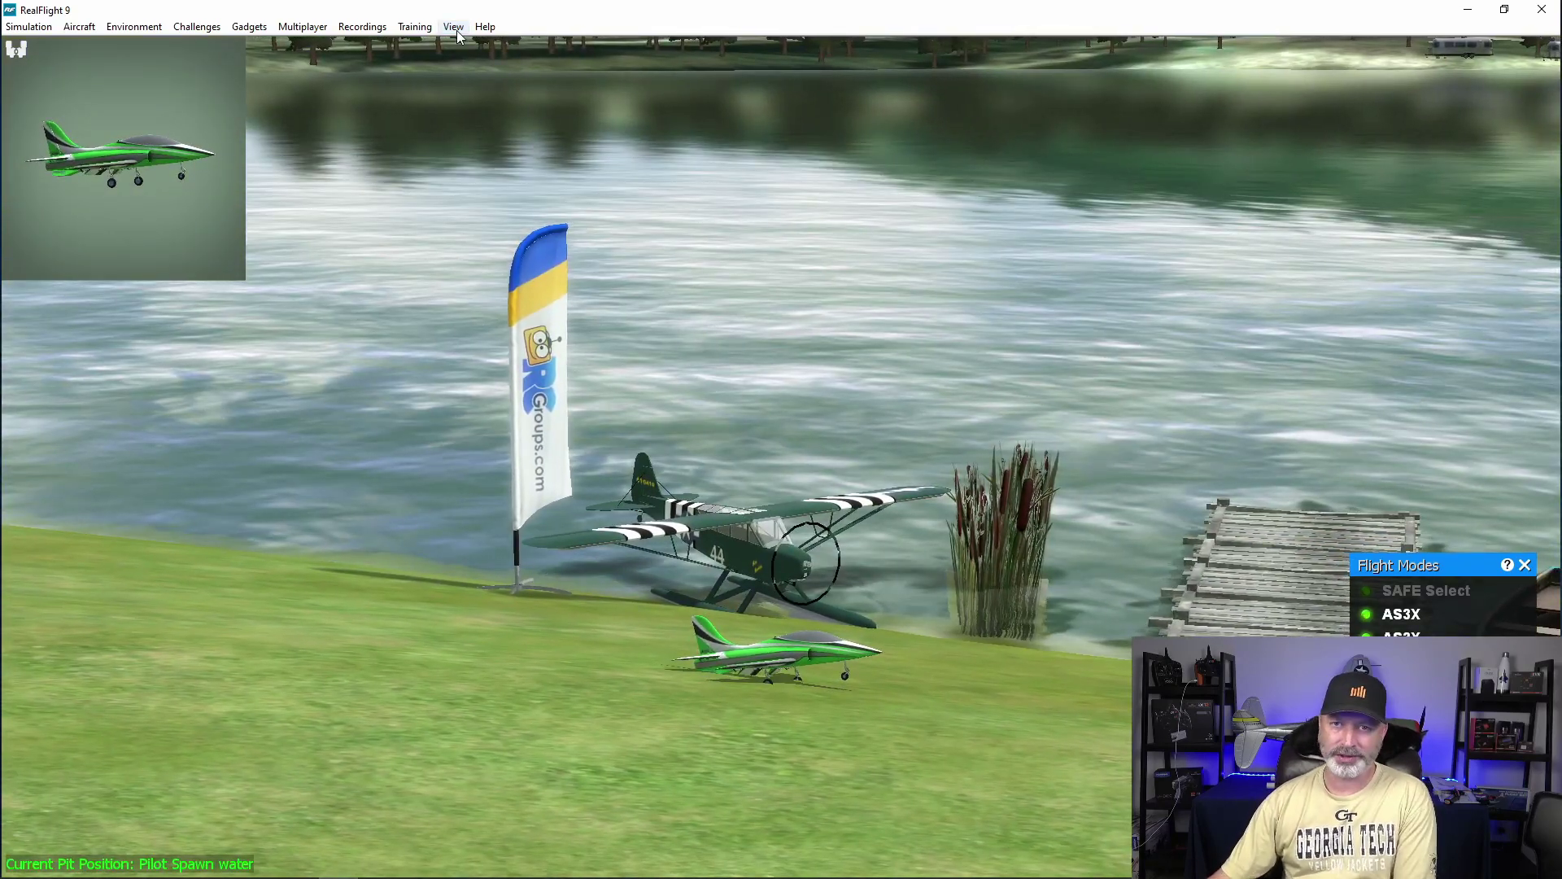
pyautogui.click(455, 29)
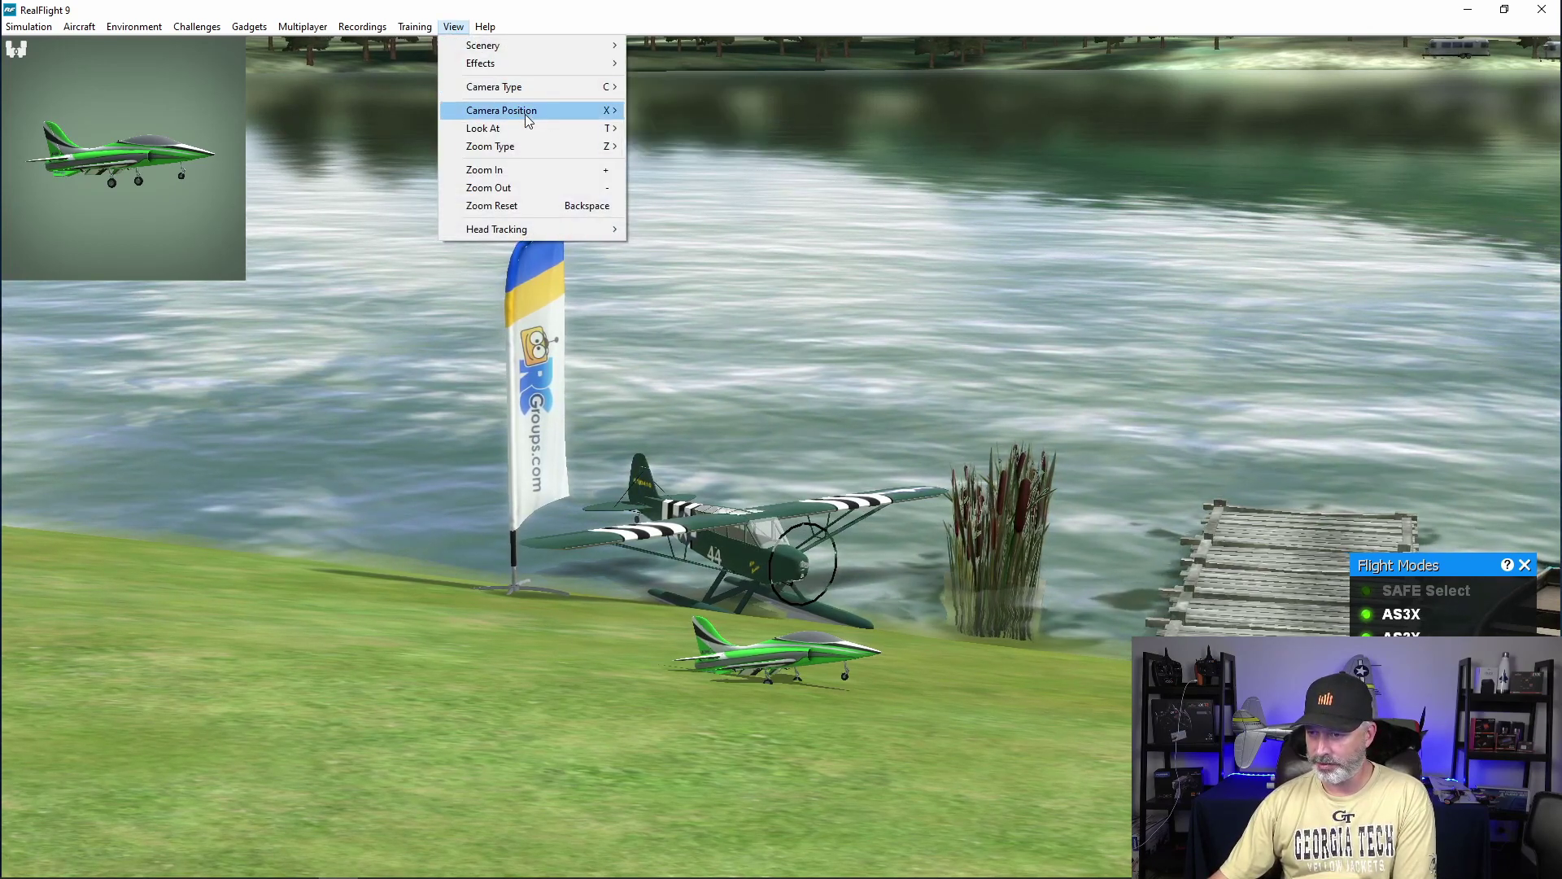
pyautogui.click(684, 147)
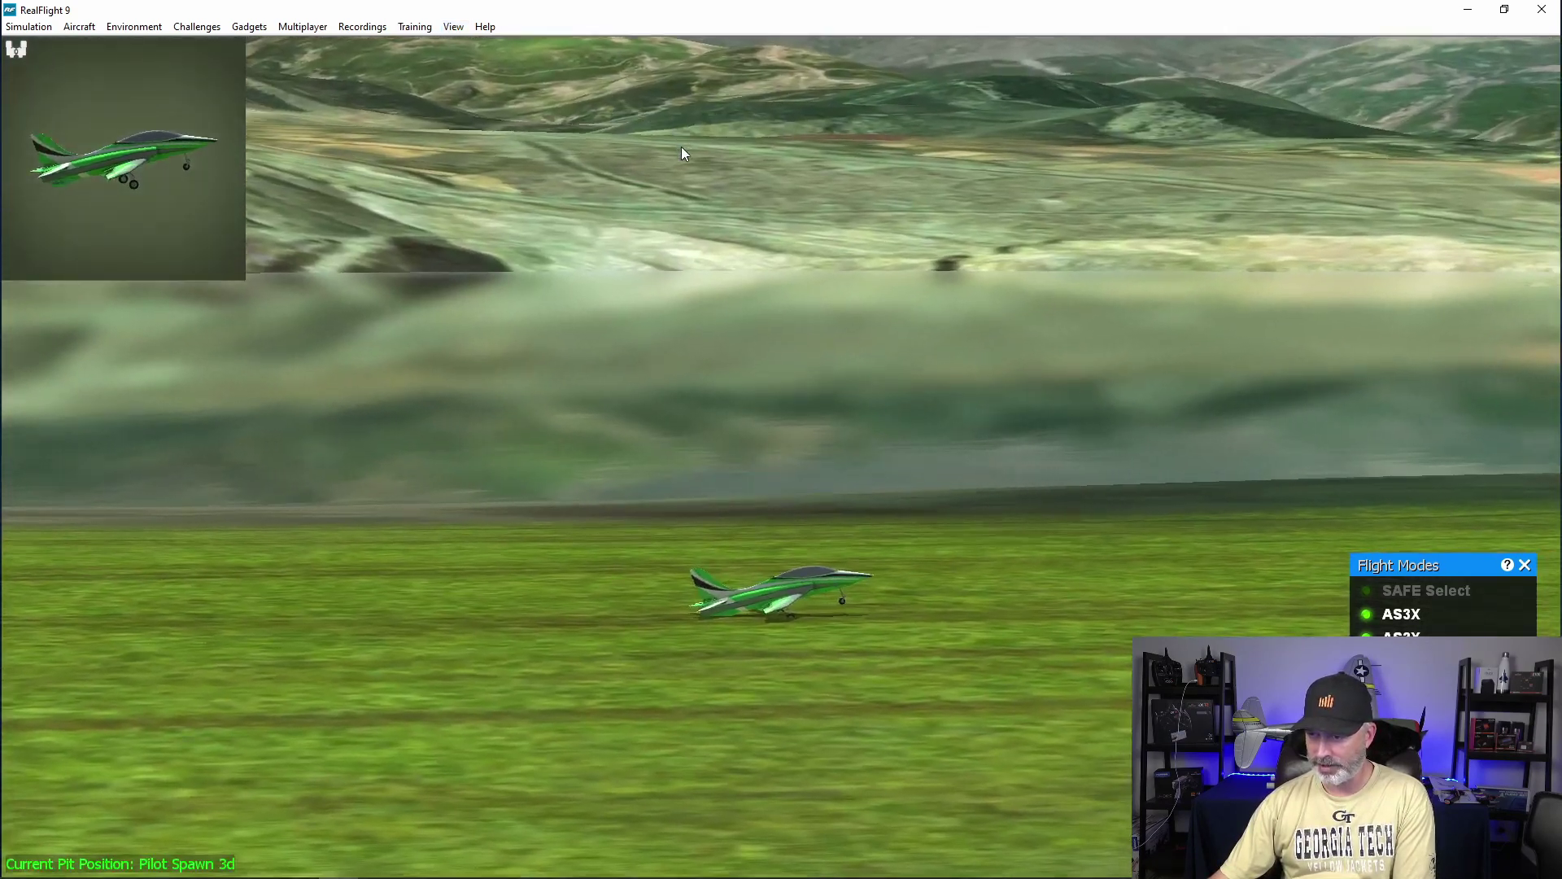
pyautogui.click(454, 27)
pyautogui.moveTo(525, 112)
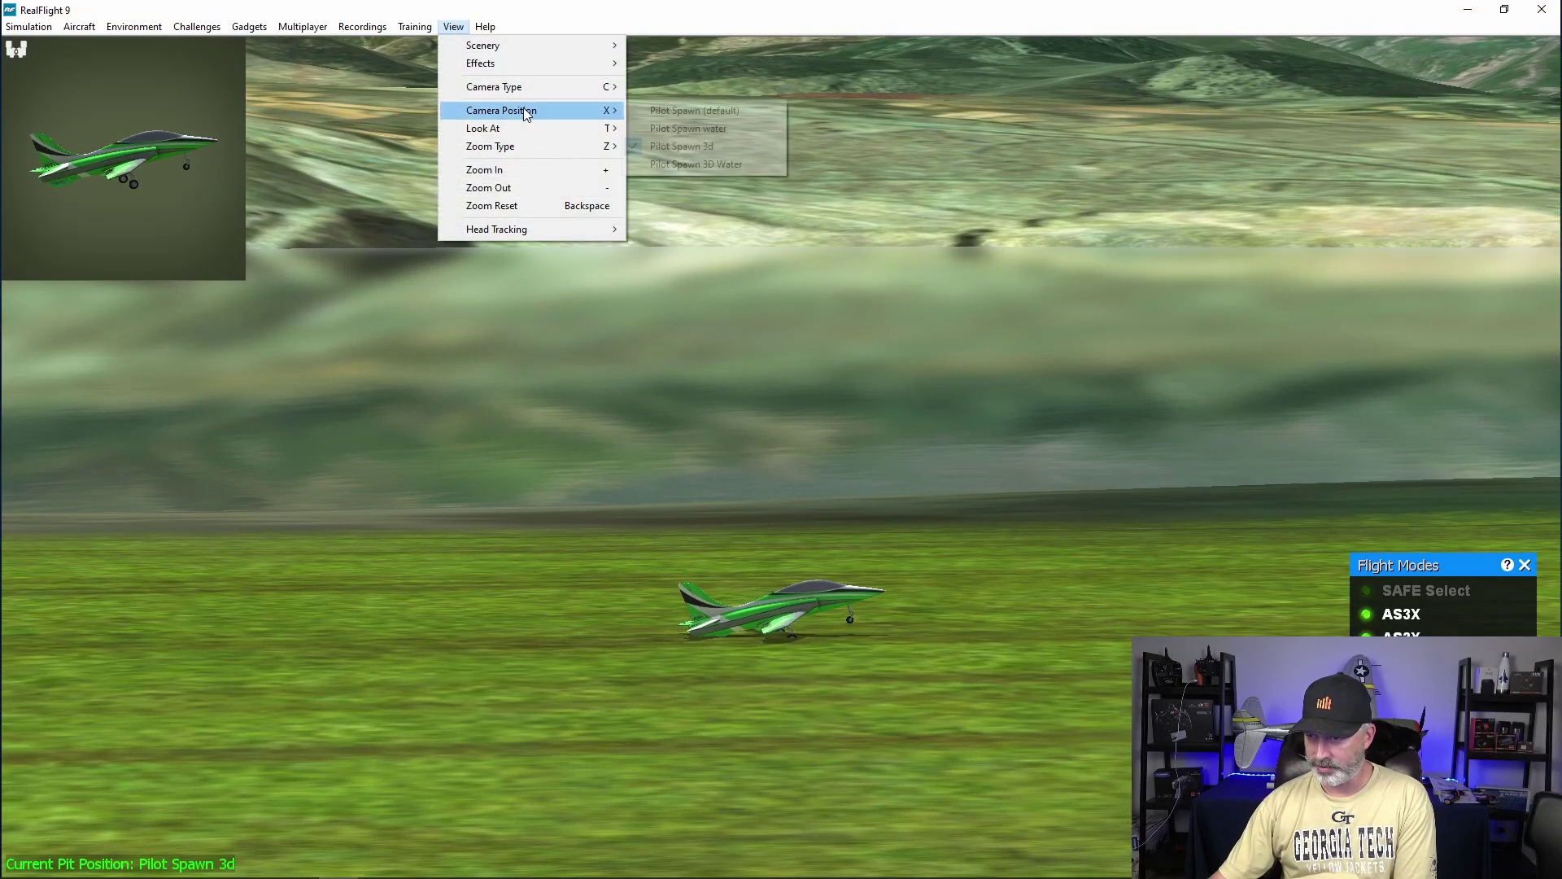
pyautogui.click(690, 164)
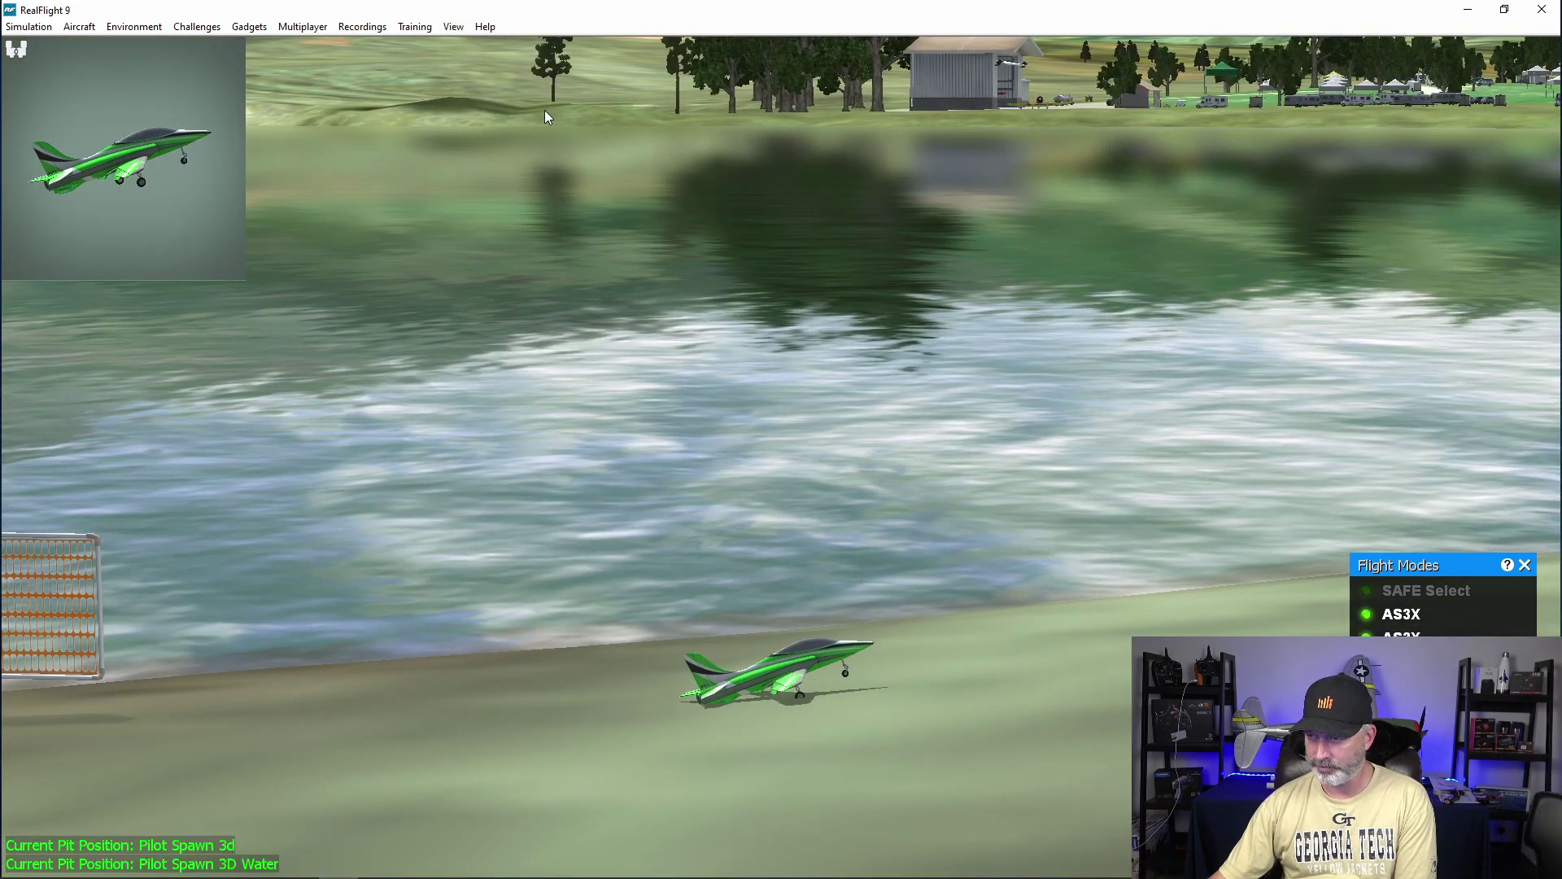
pyautogui.click(454, 27)
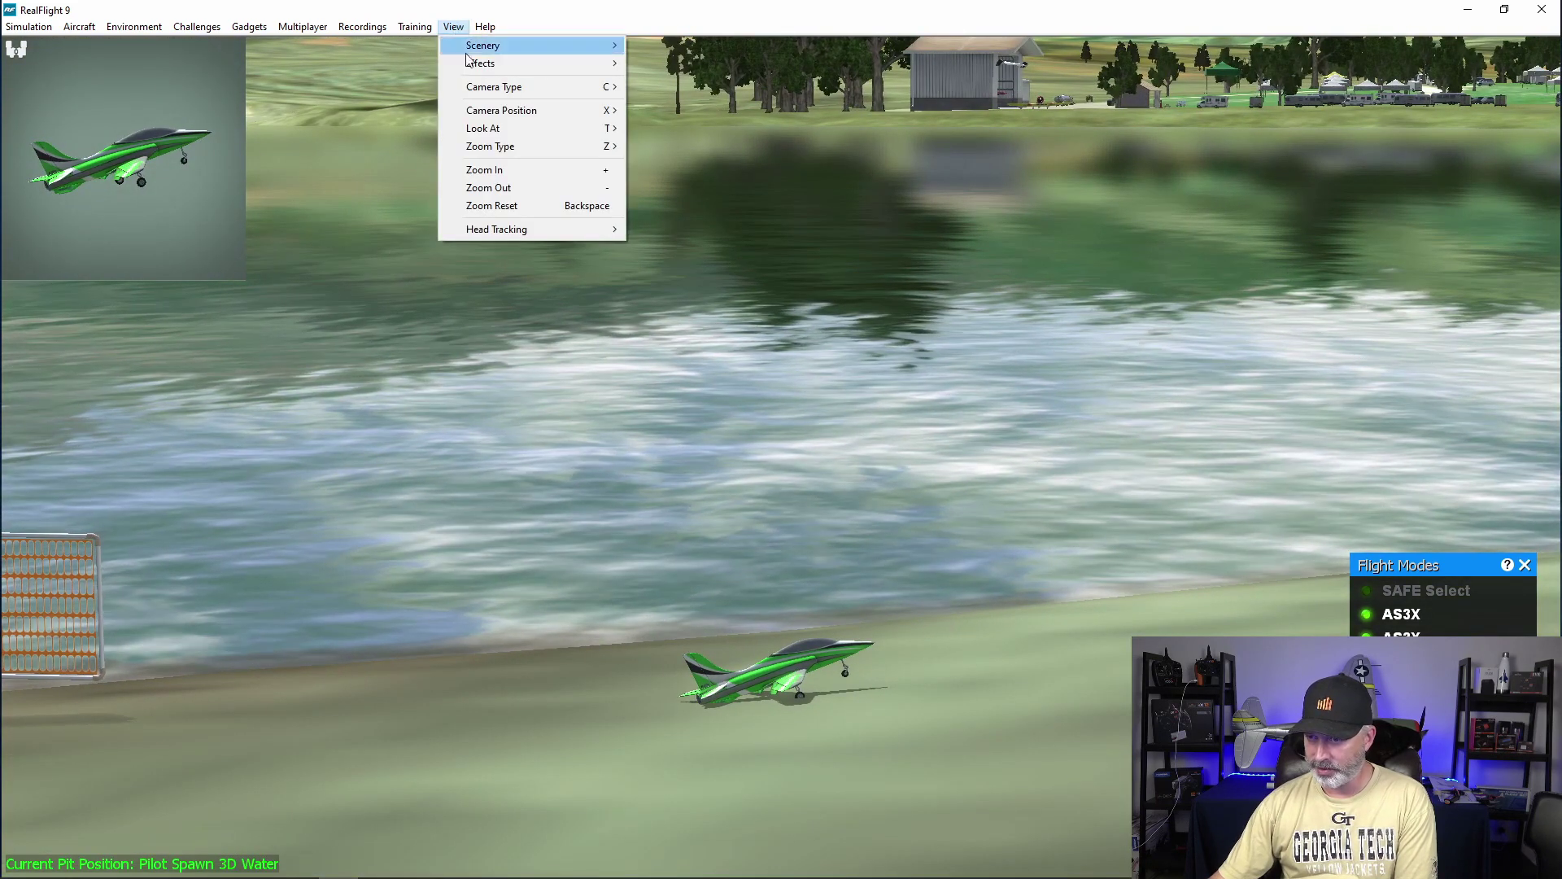
pyautogui.moveTo(509, 109)
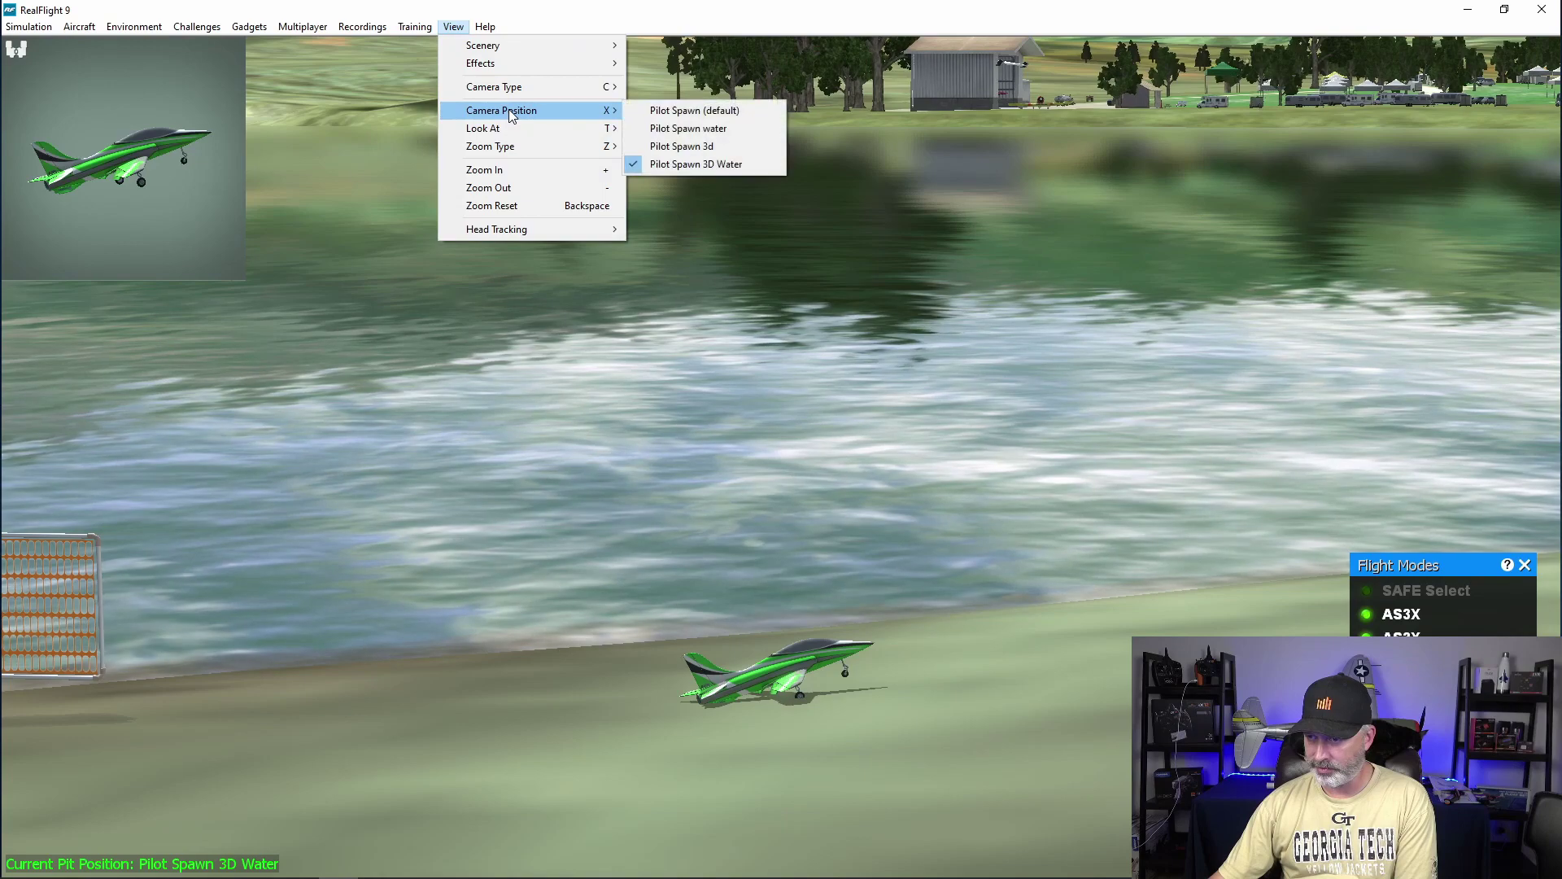
pyautogui.click(676, 114)
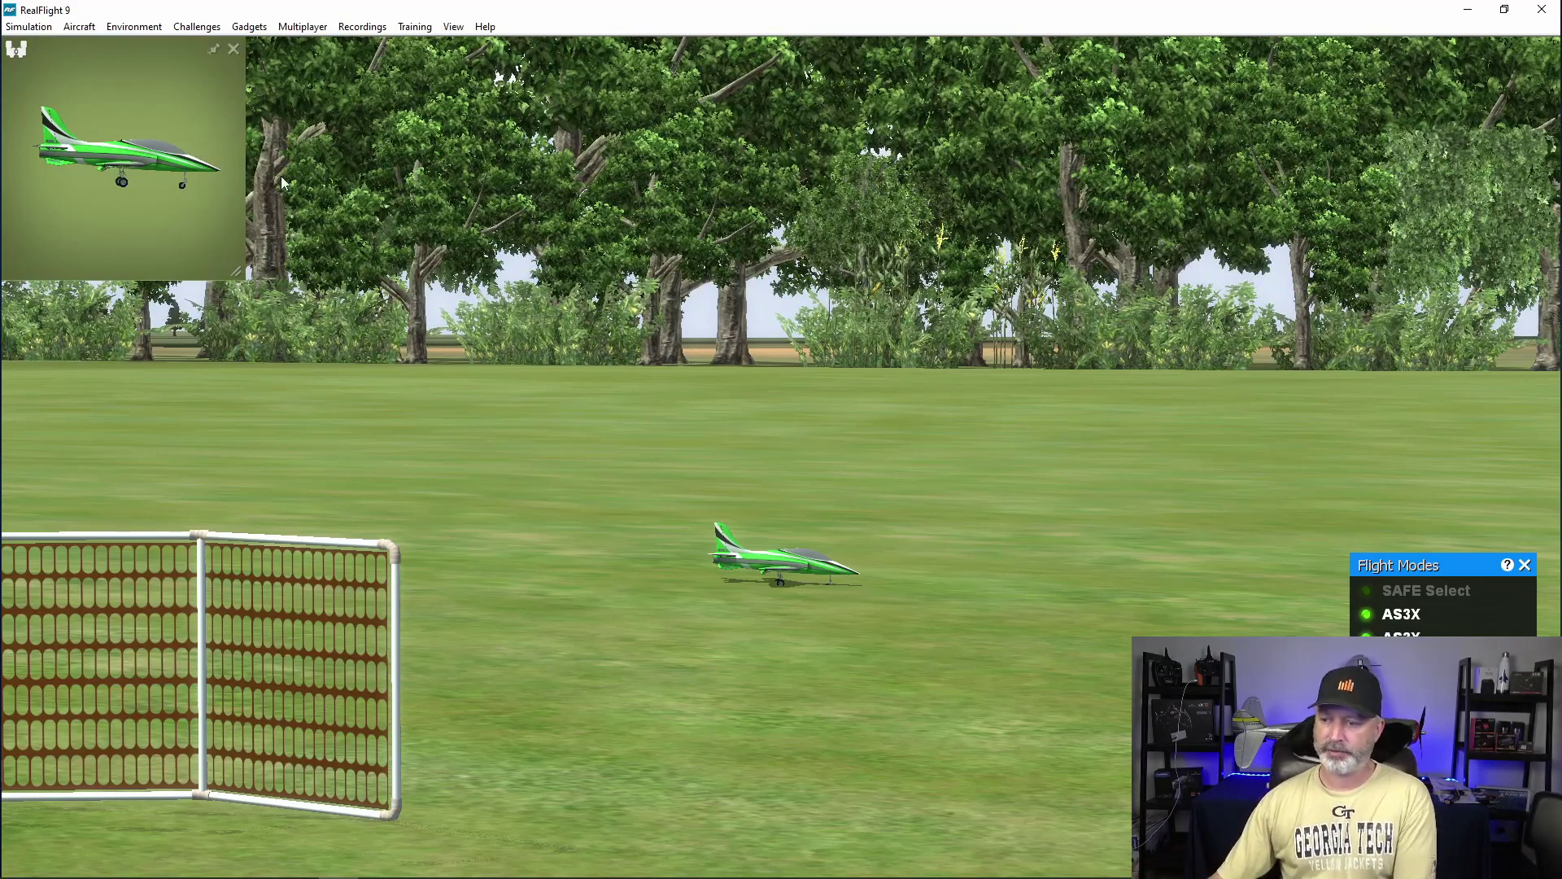
# - Import the base aircraft archive Extra 330sc_EA.rfx from the Downloads folder
pyautogui.moveTo(29, 65)
pyautogui.click(30, 29)
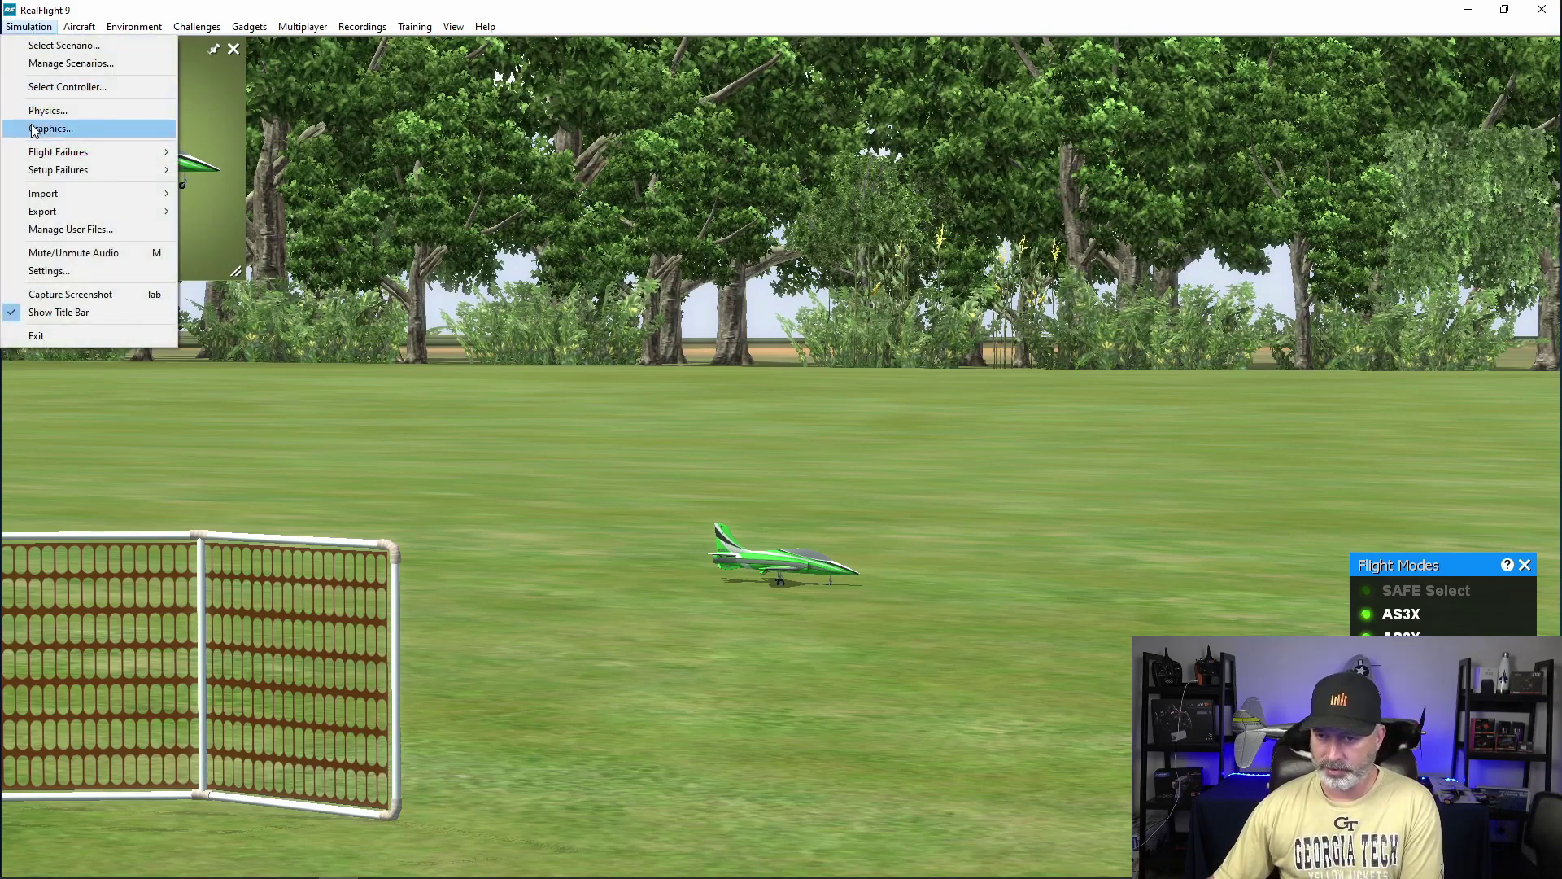
pyautogui.moveTo(43, 196)
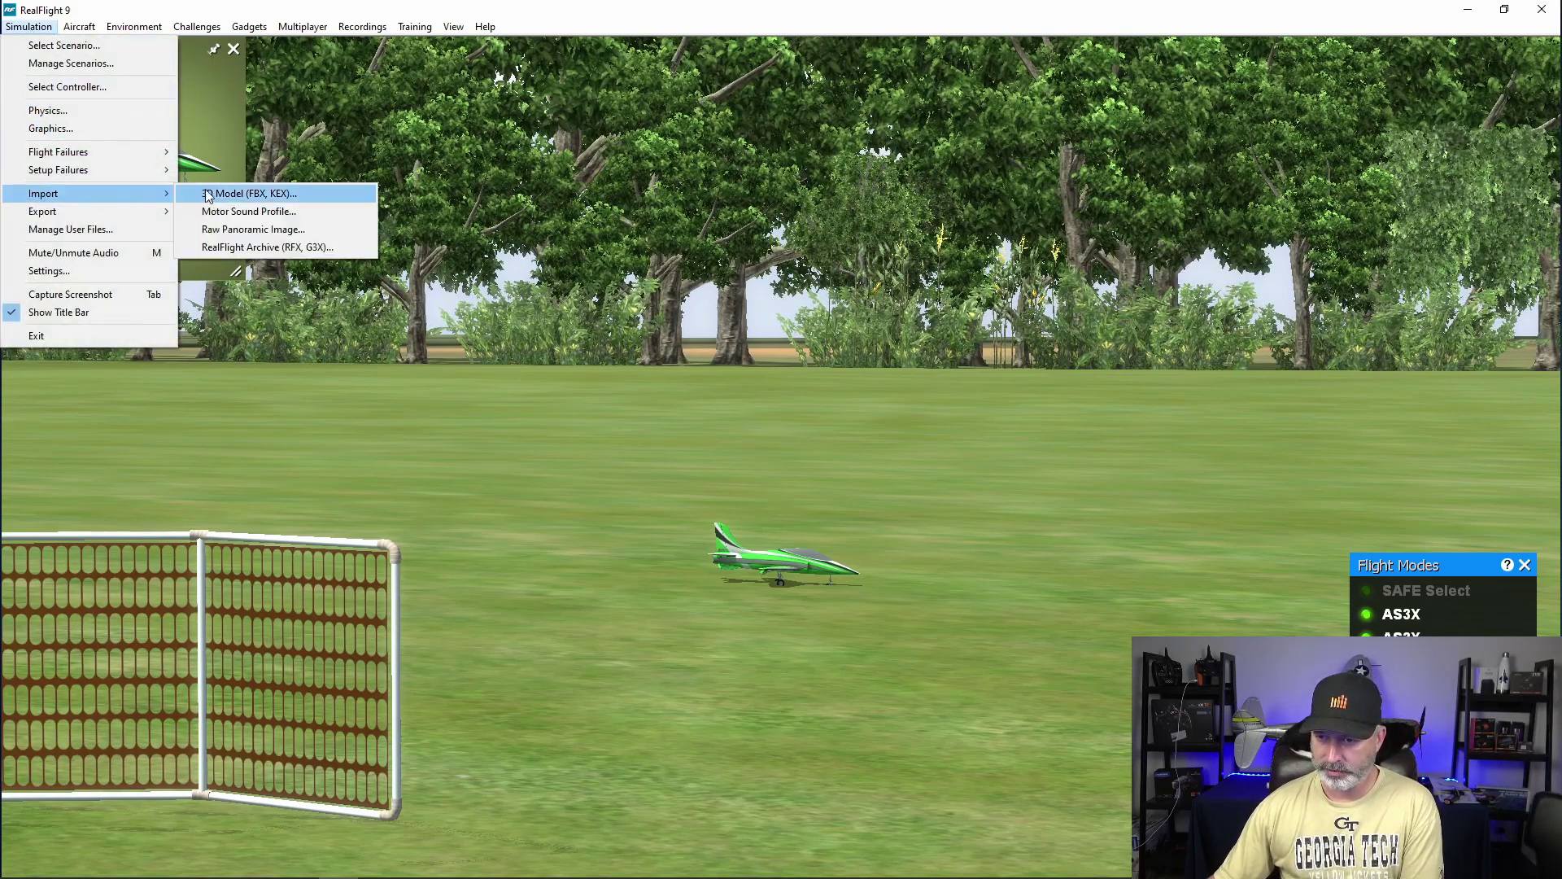
pyautogui.click(223, 250)
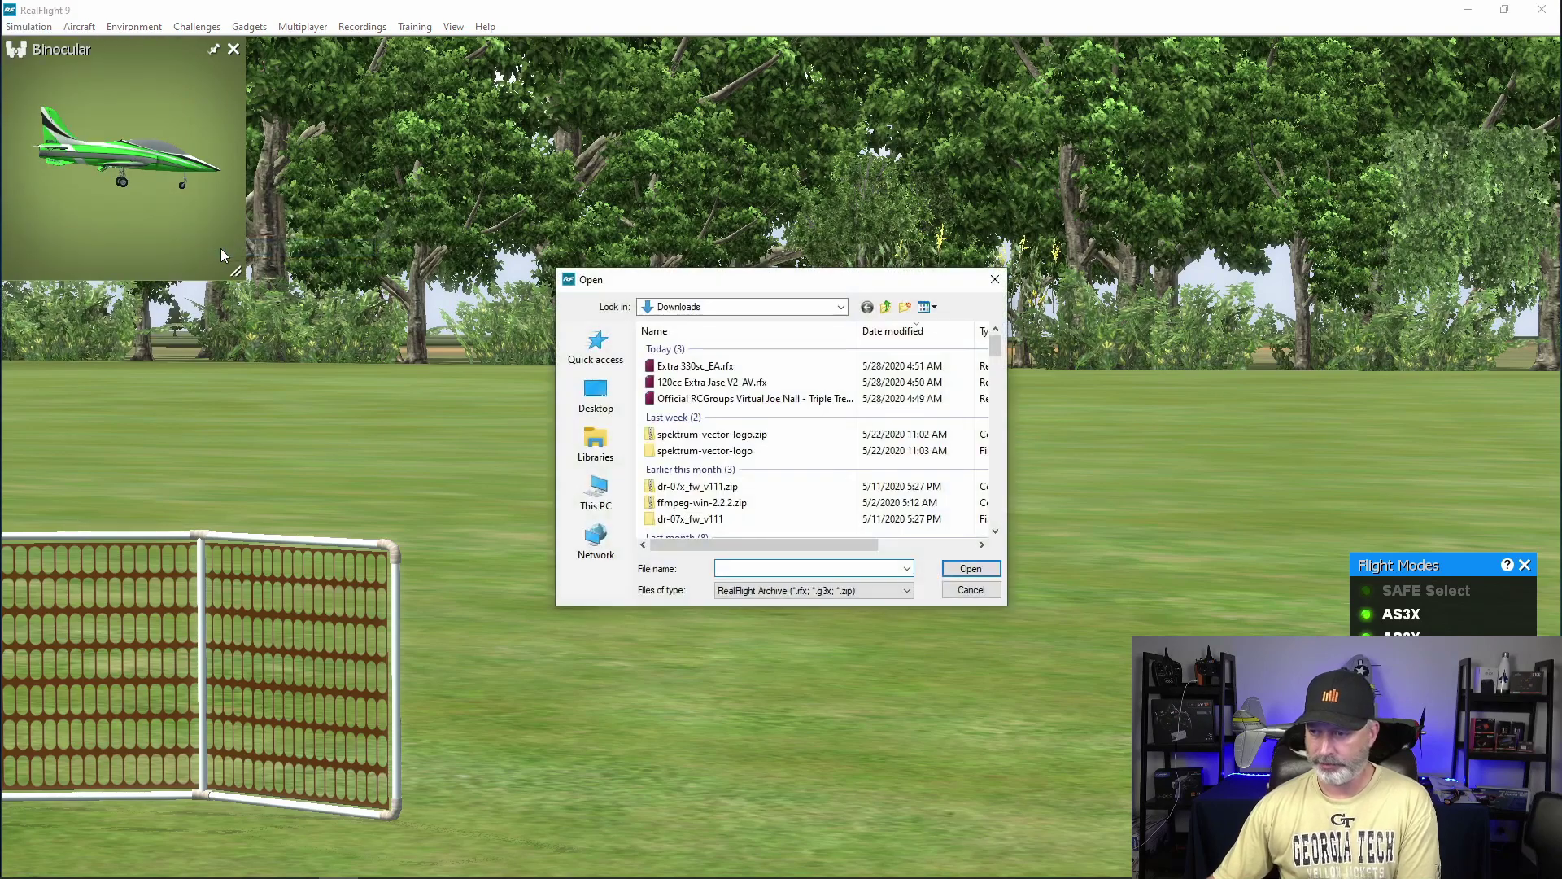
pyautogui.click(679, 368)
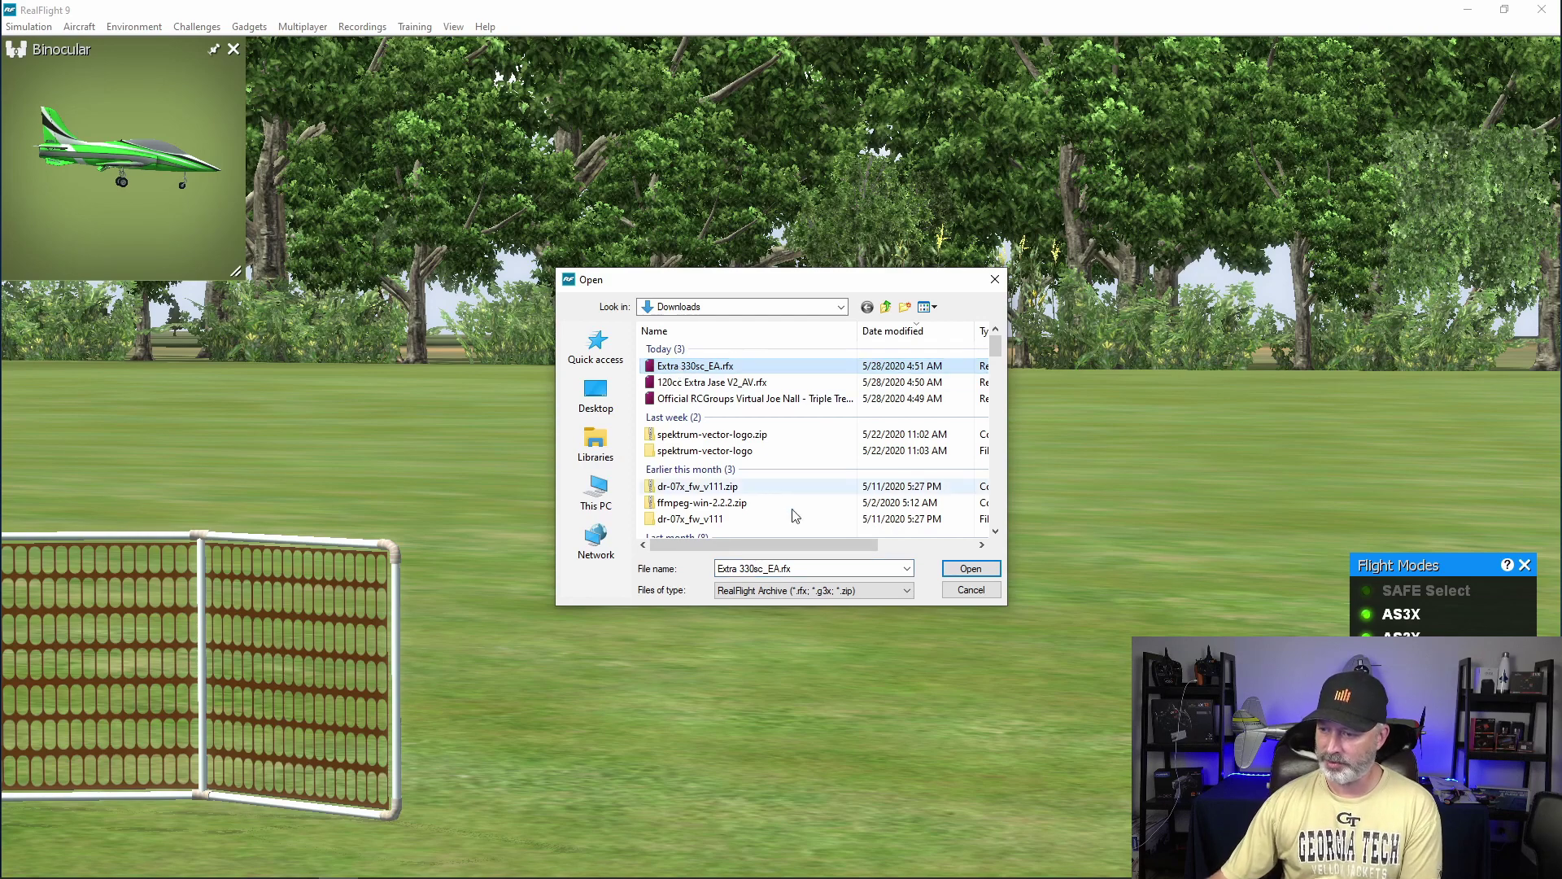
pyautogui.click(969, 573)
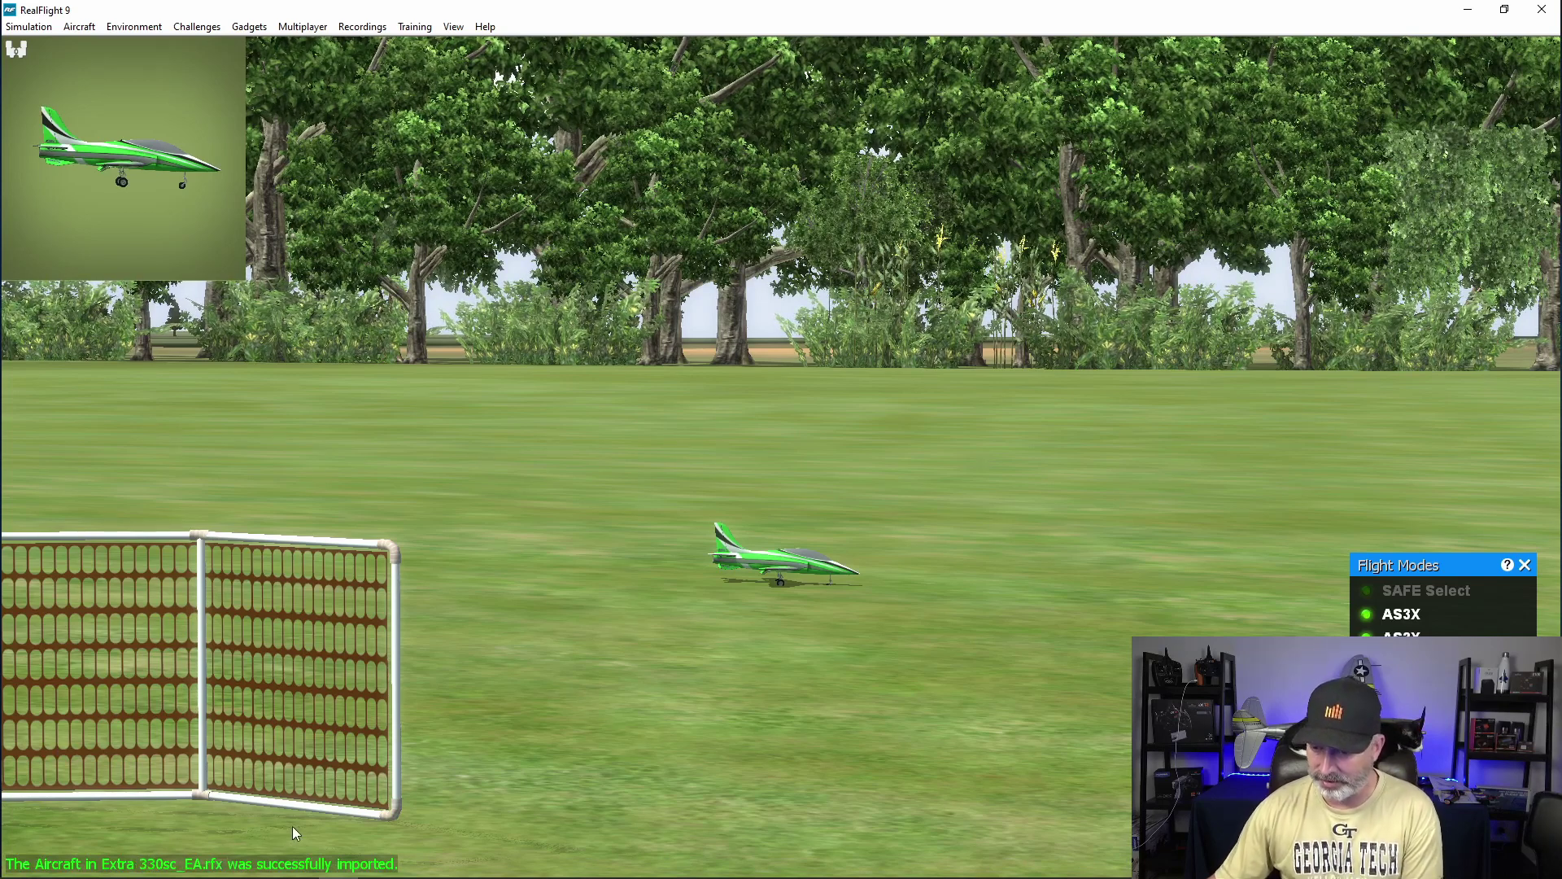
# - Import the aircraft variant archive 120cc Extra Jase V2_AV.rfx from the Downloads folder
pyautogui.moveTo(51, 92)
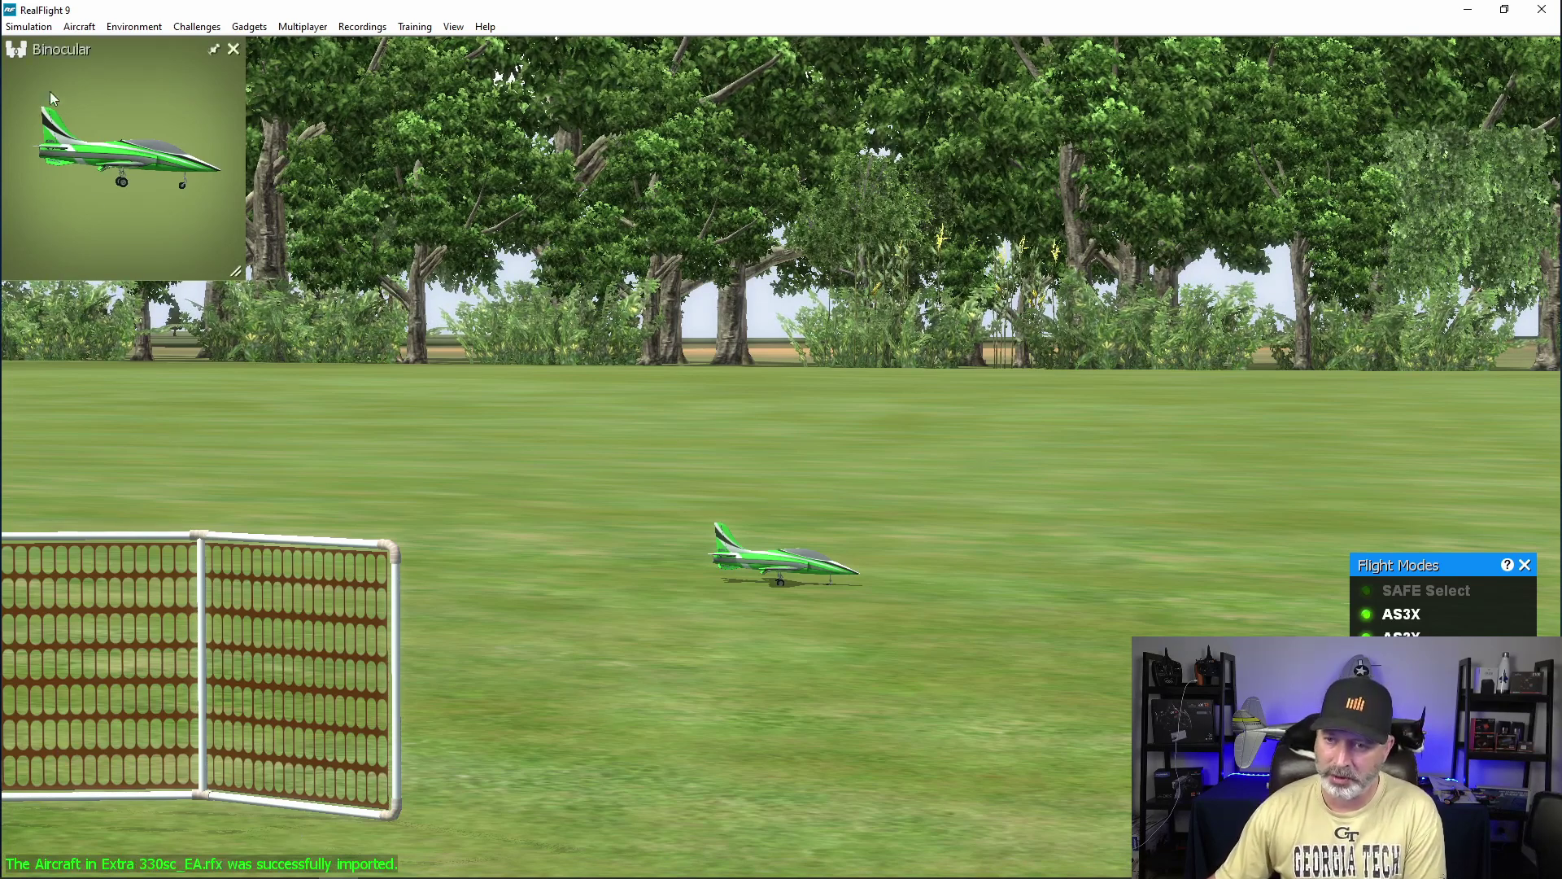
pyautogui.click(26, 27)
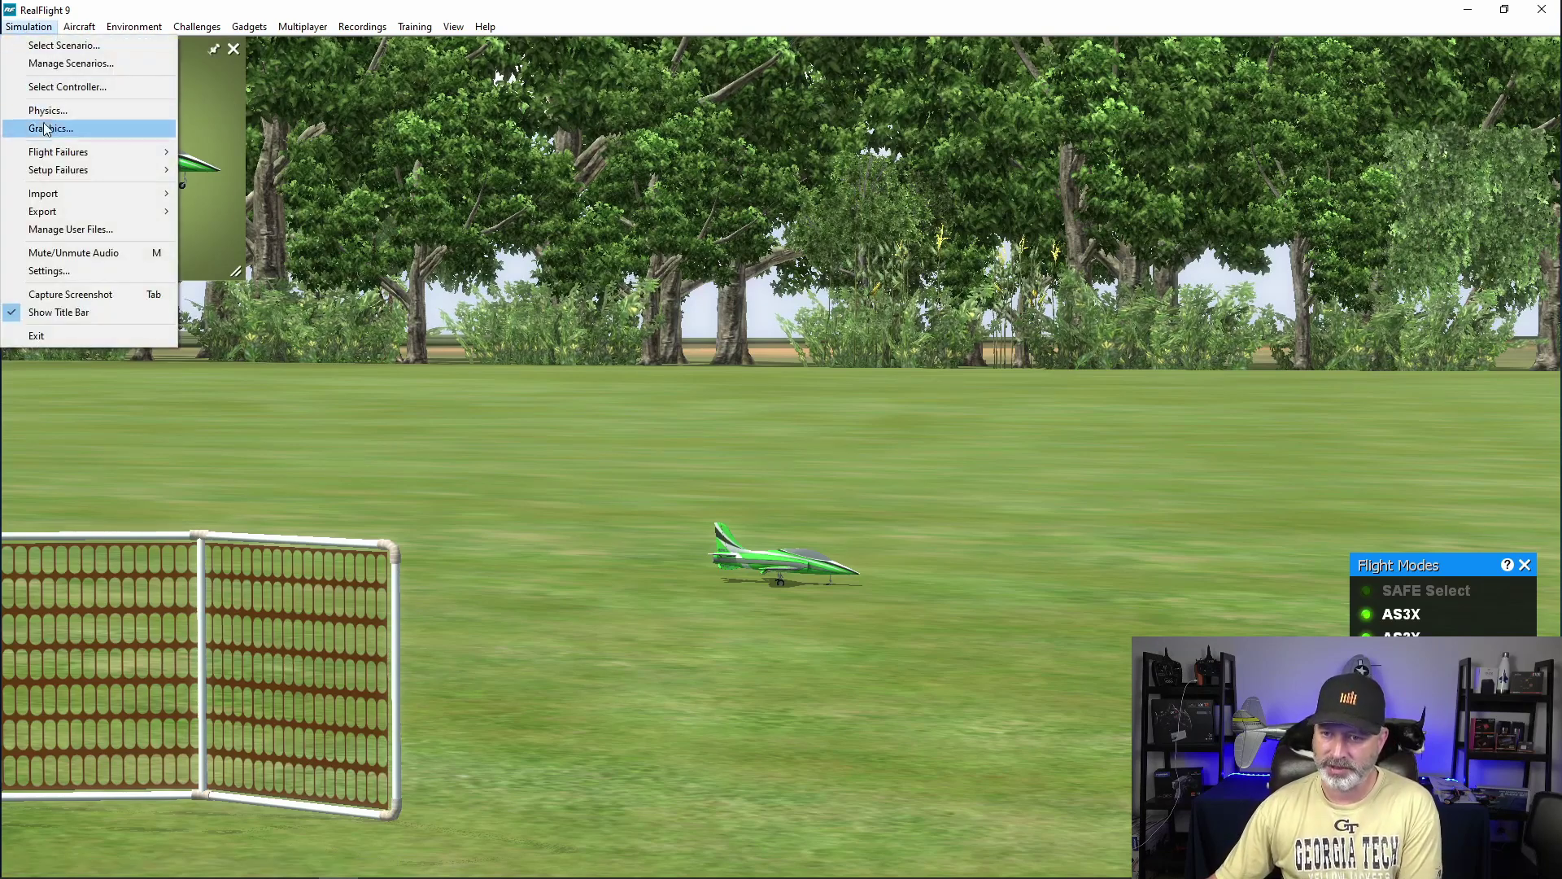
pyautogui.moveTo(73, 196)
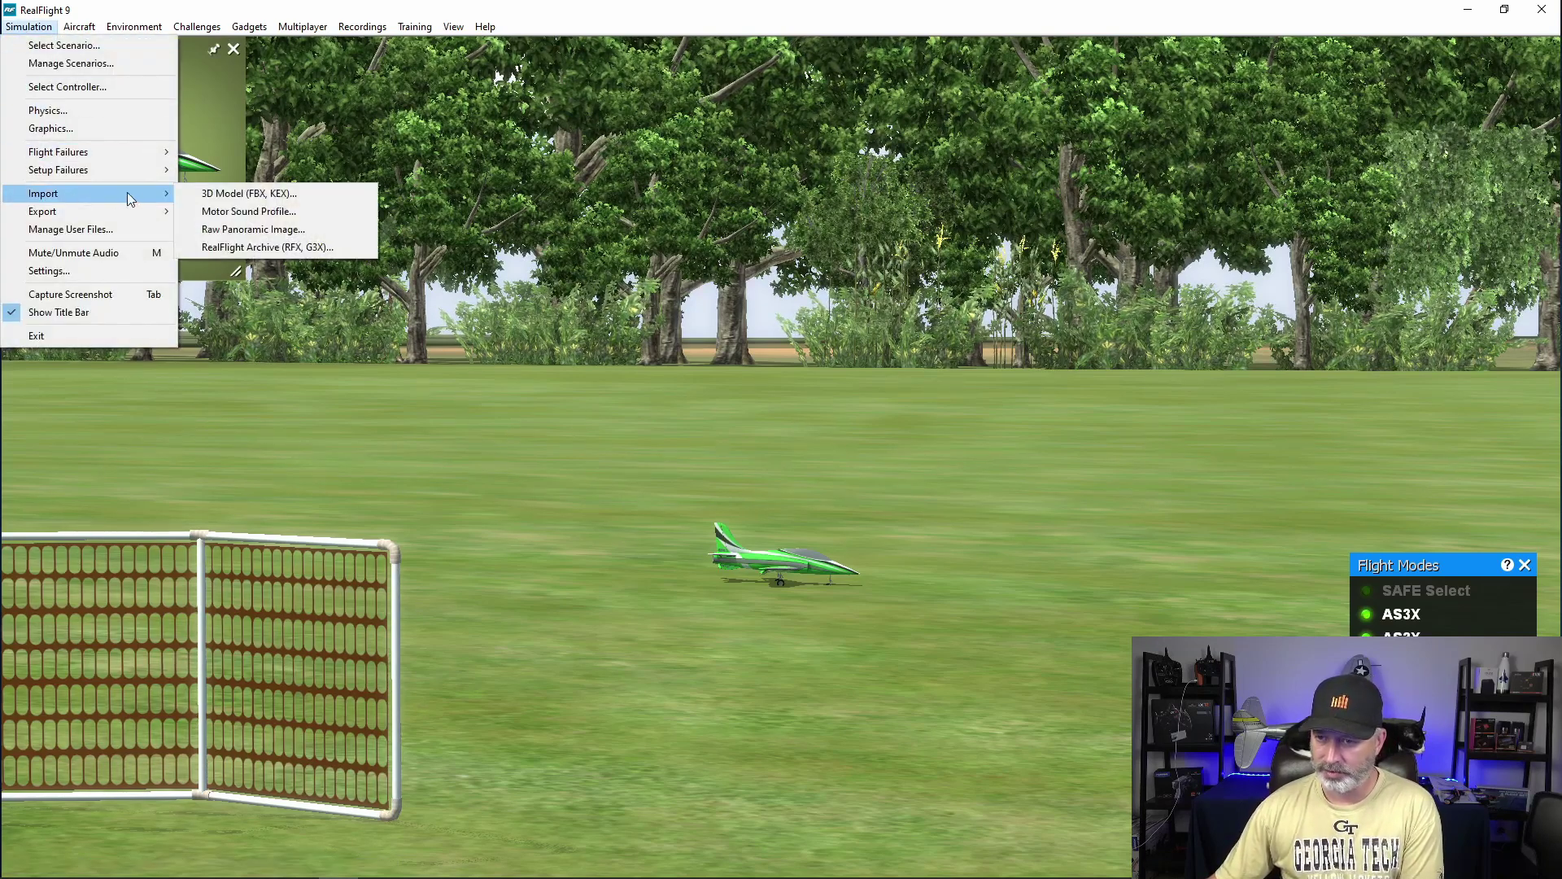
pyautogui.click(280, 248)
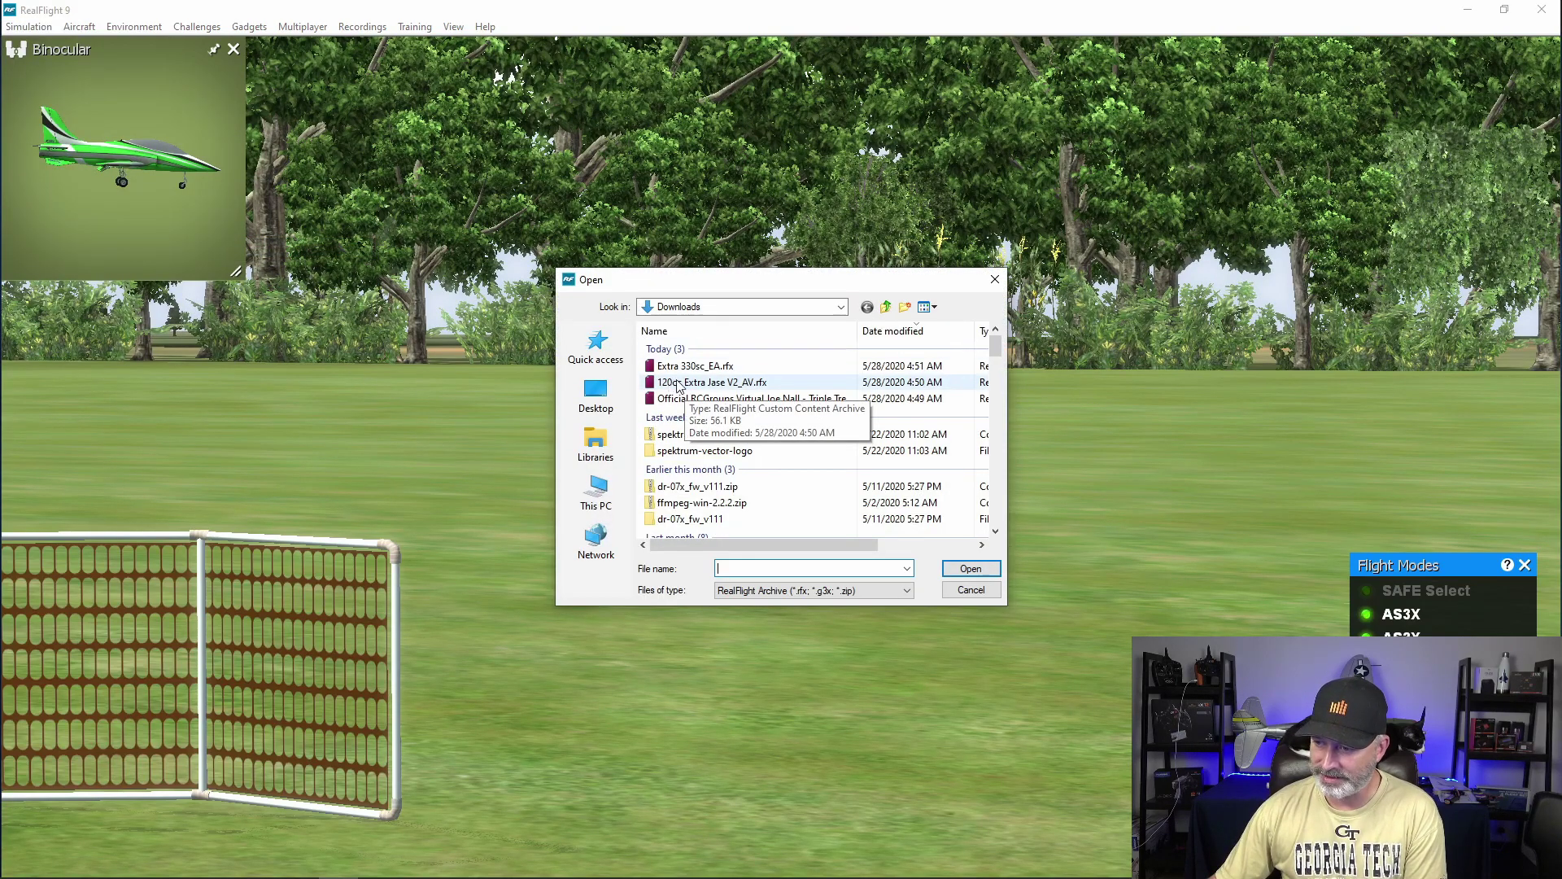
pyautogui.click(678, 386)
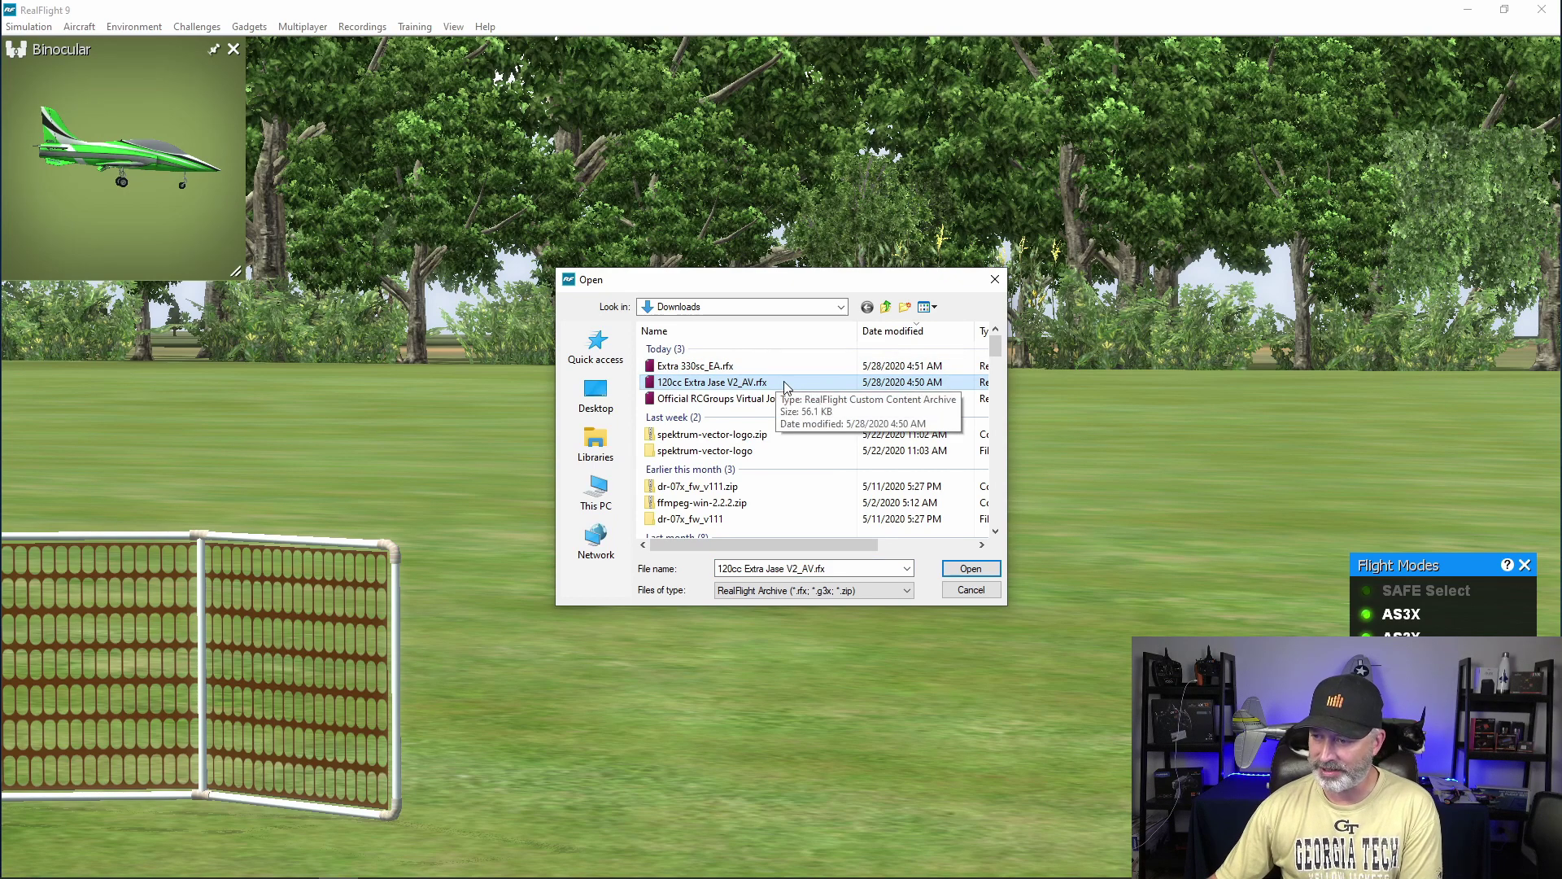
pyautogui.click(971, 569)
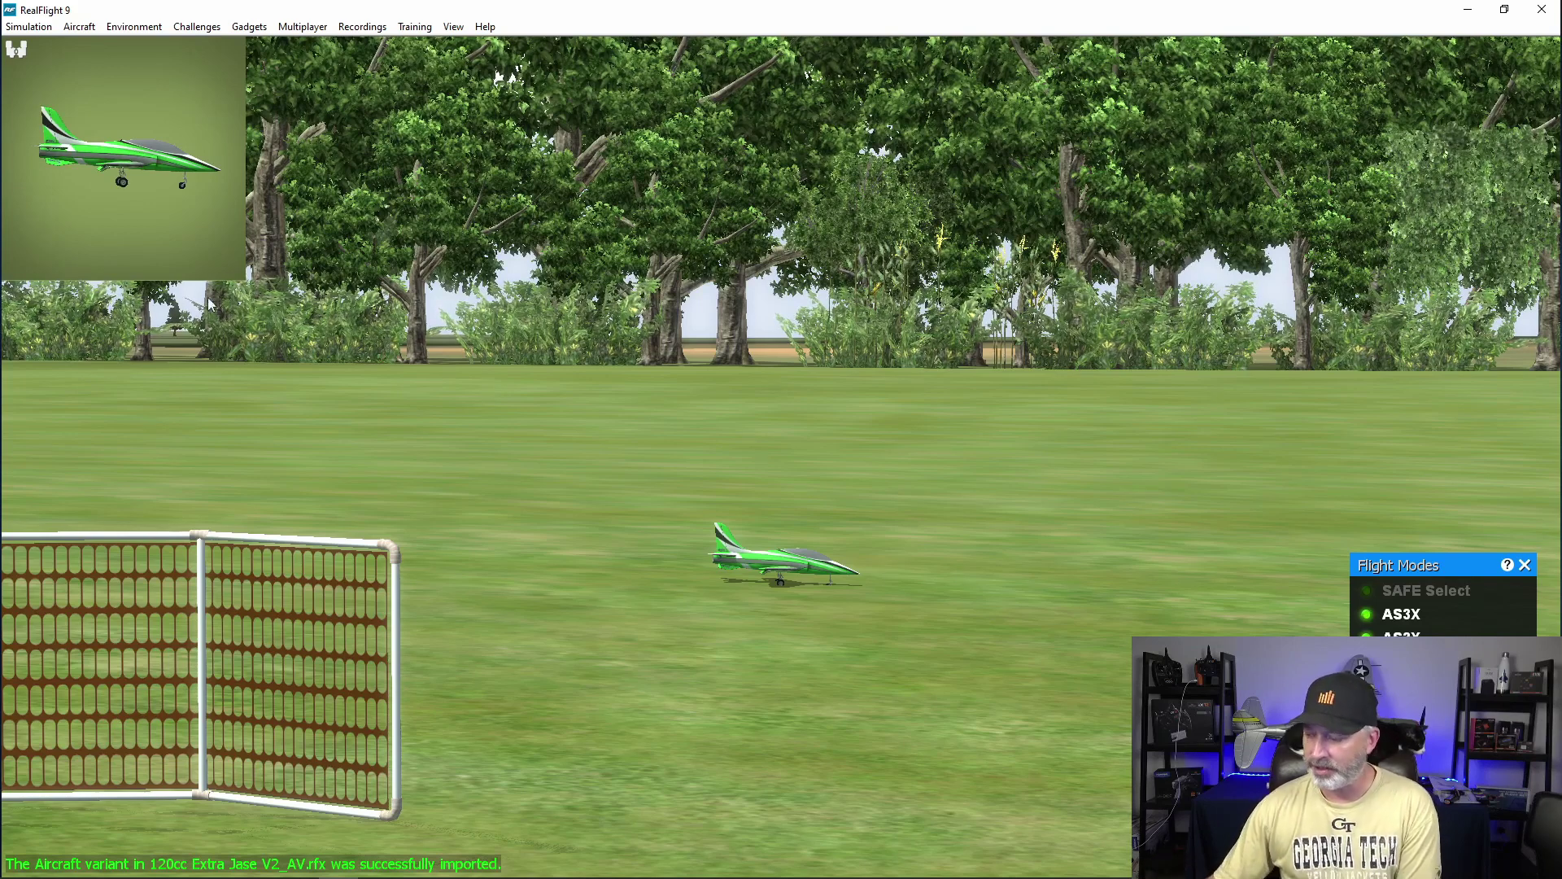
# - Load the 120cc Extra Jase V2 from the aircraft list to fly it at the current airport
pyautogui.moveTo(36, 393)
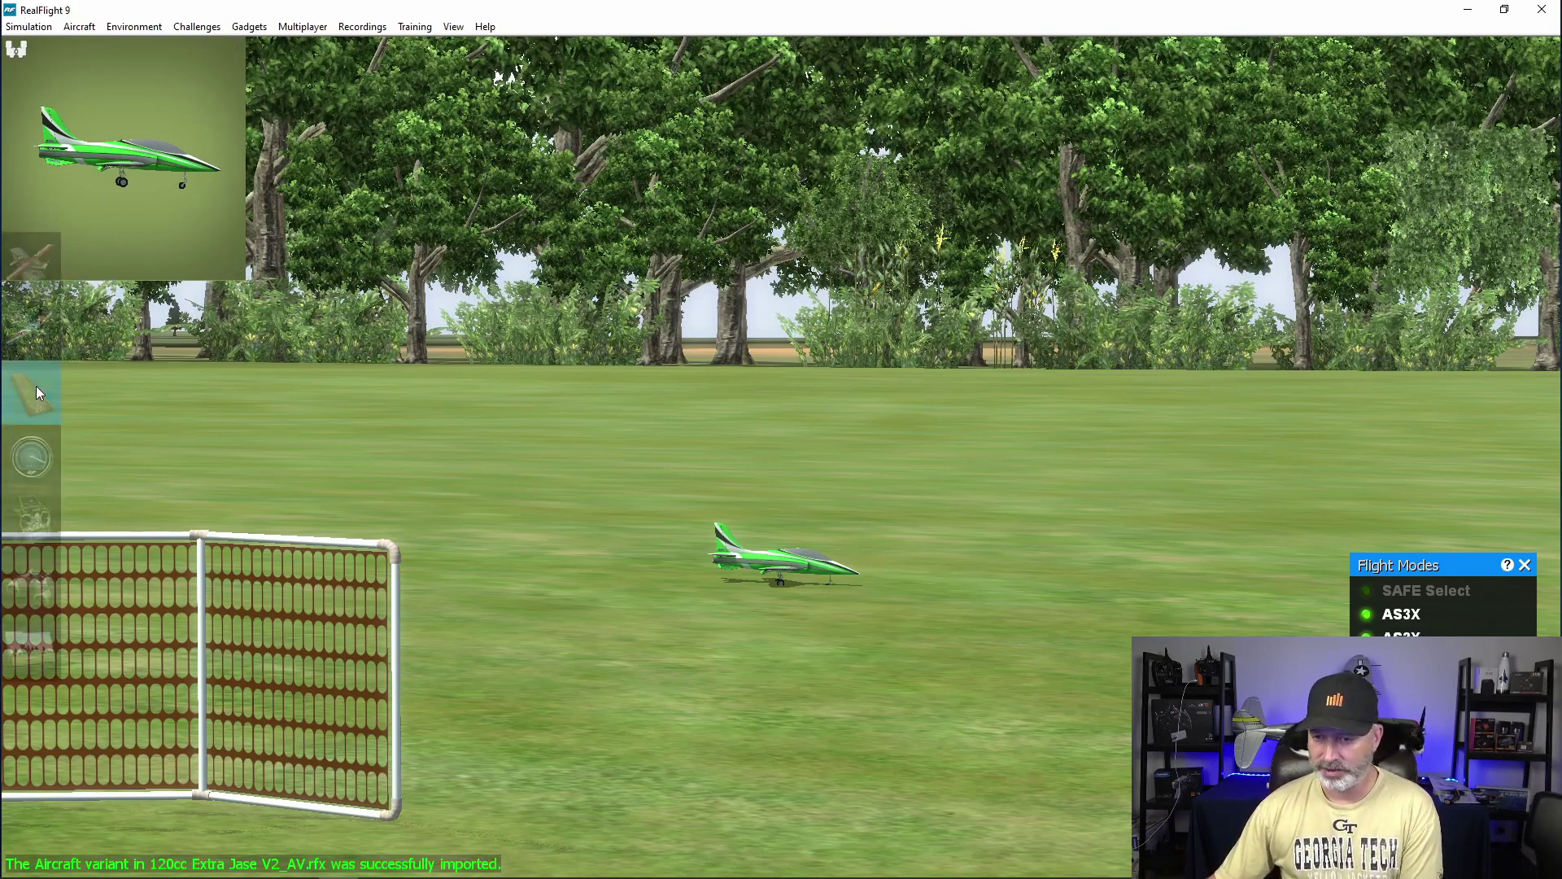
pyautogui.click(18, 334)
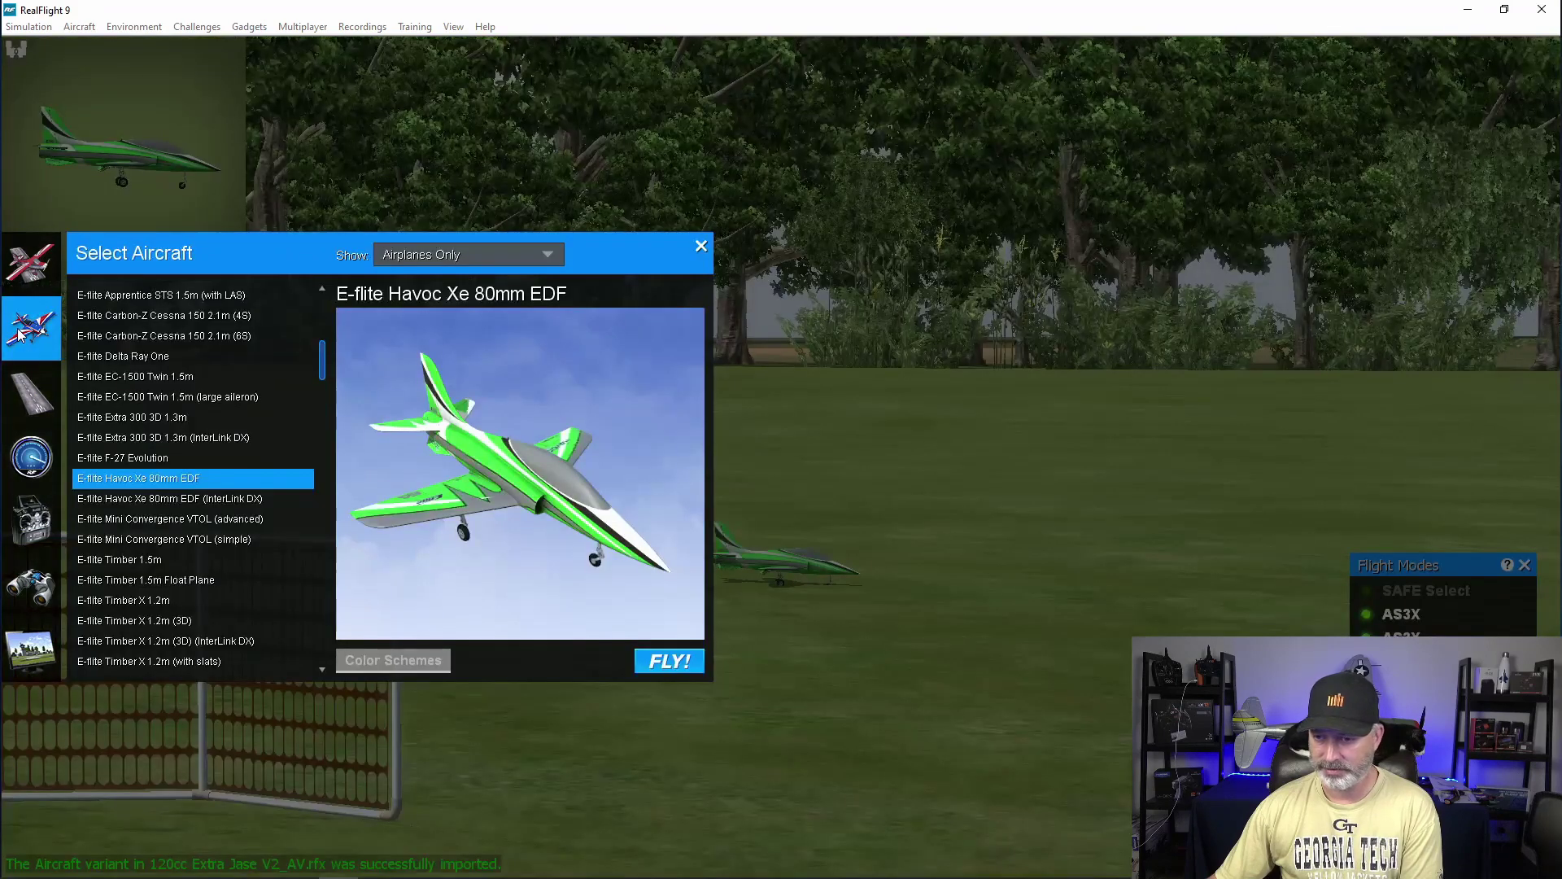
pyautogui.moveTo(323, 368); pyautogui.dragTo(321, 277)
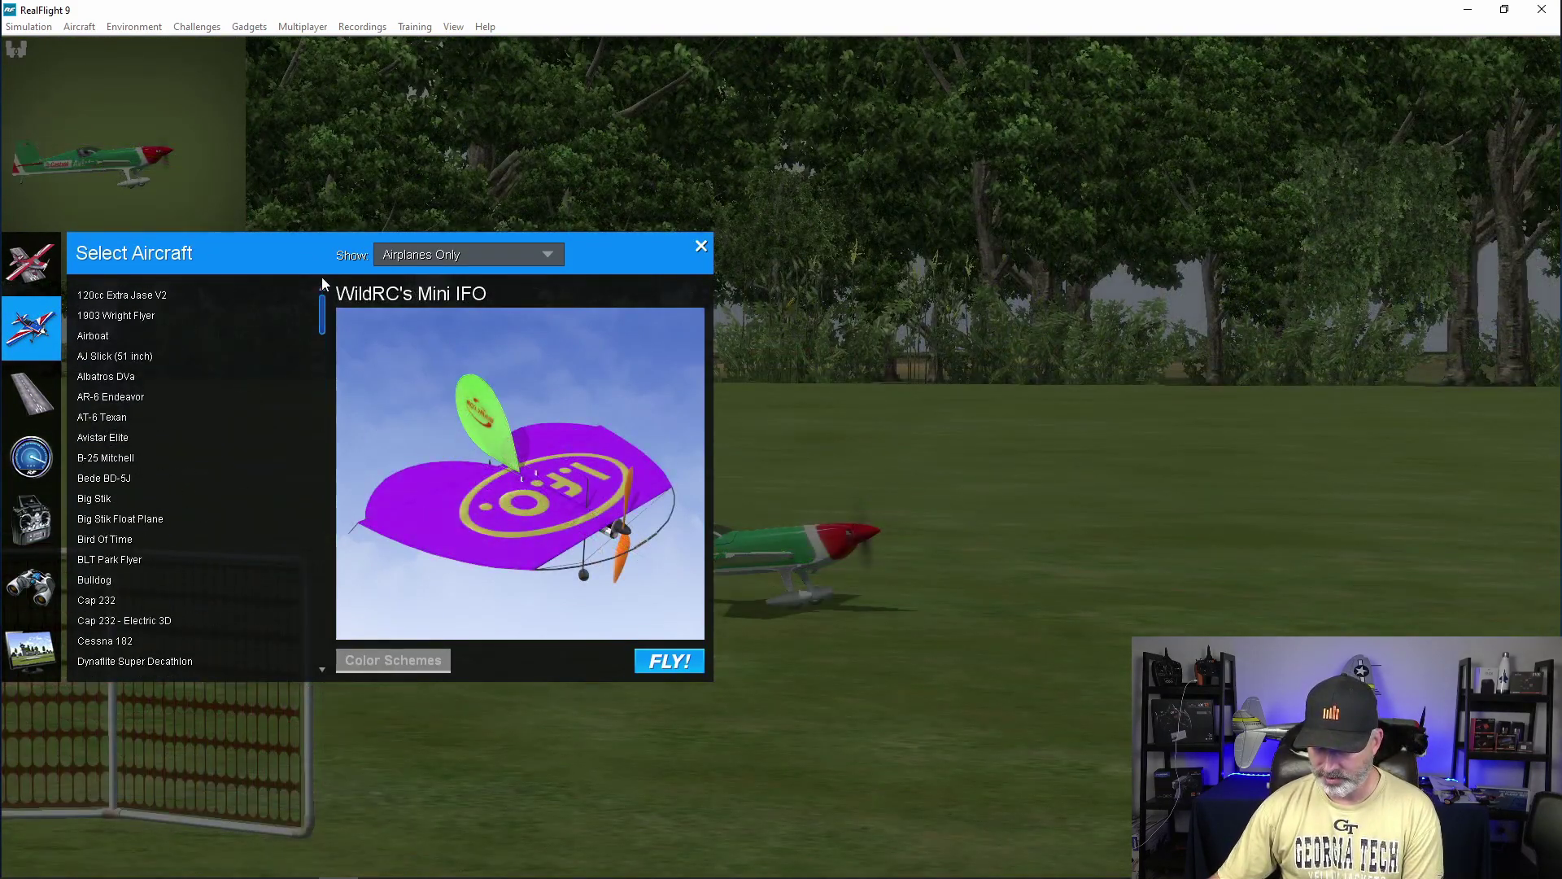
pyautogui.click(150, 295)
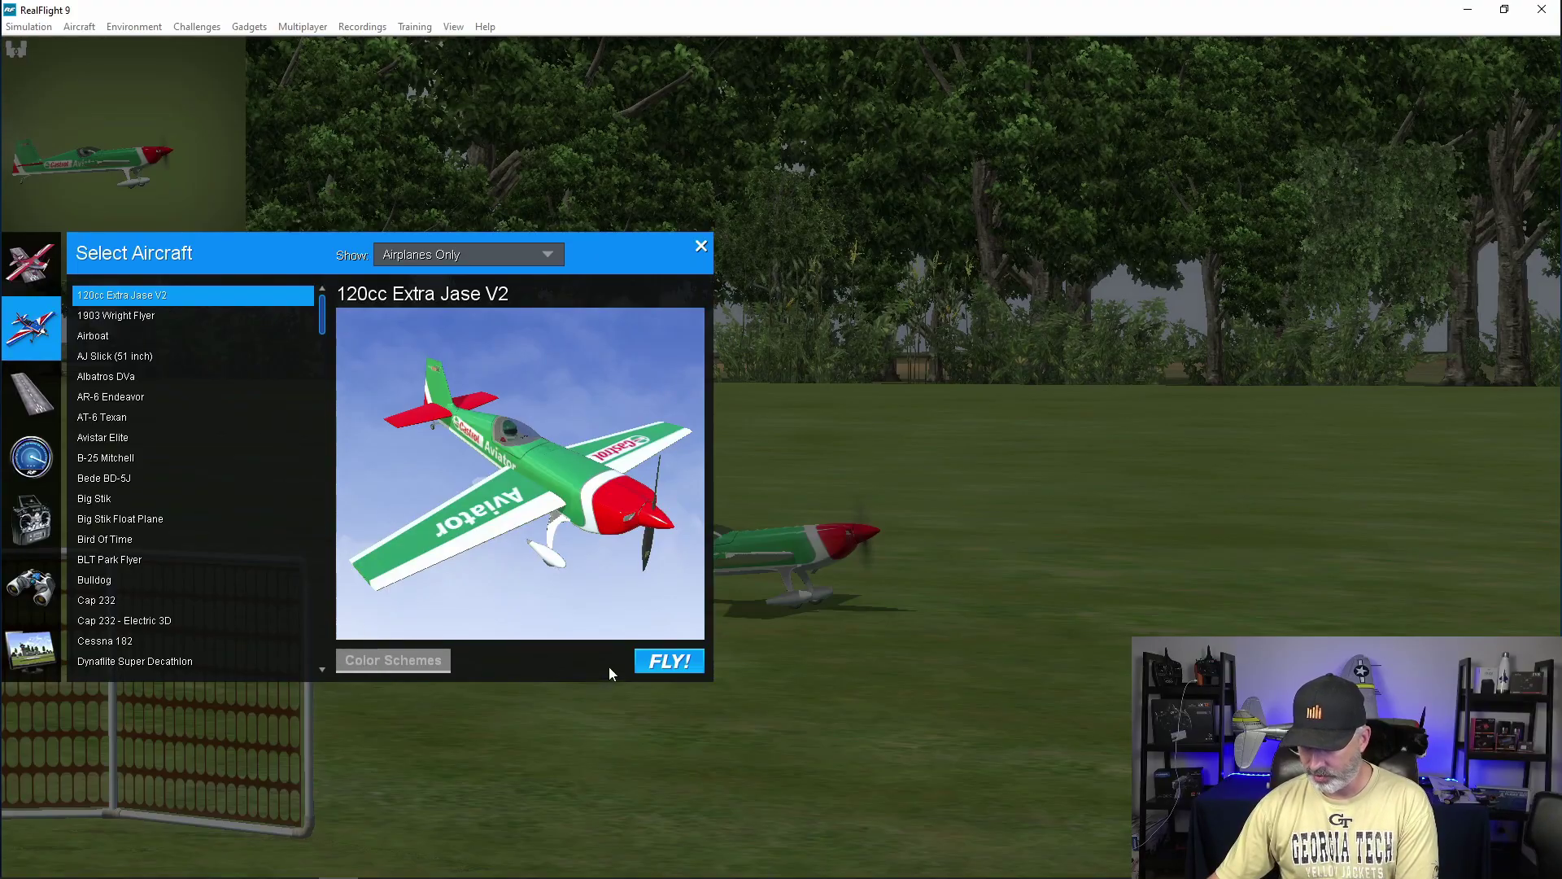
pyautogui.click(659, 659)
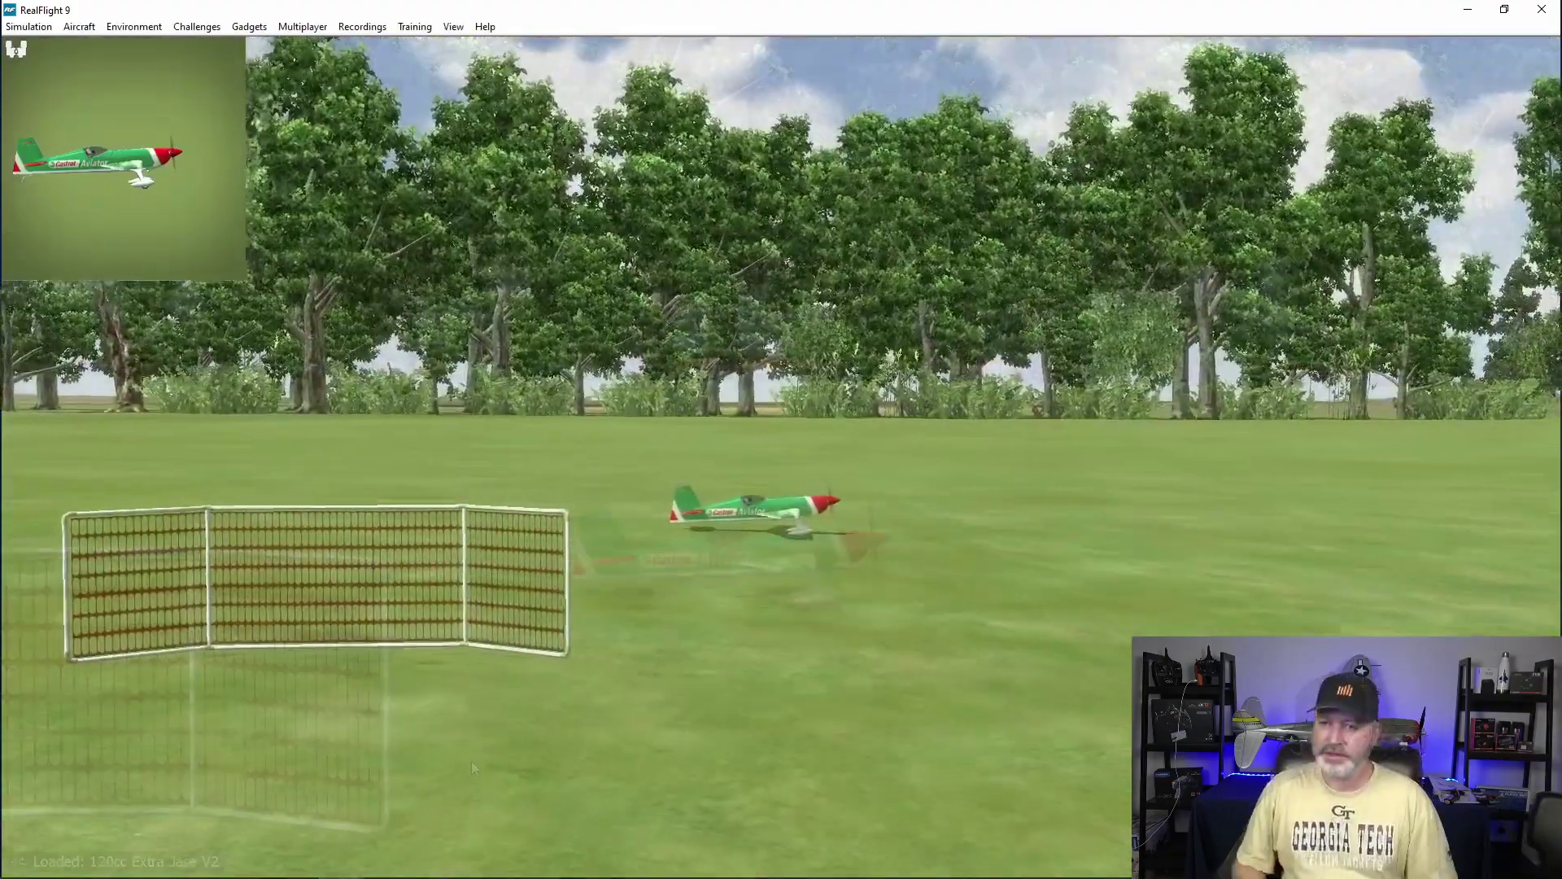